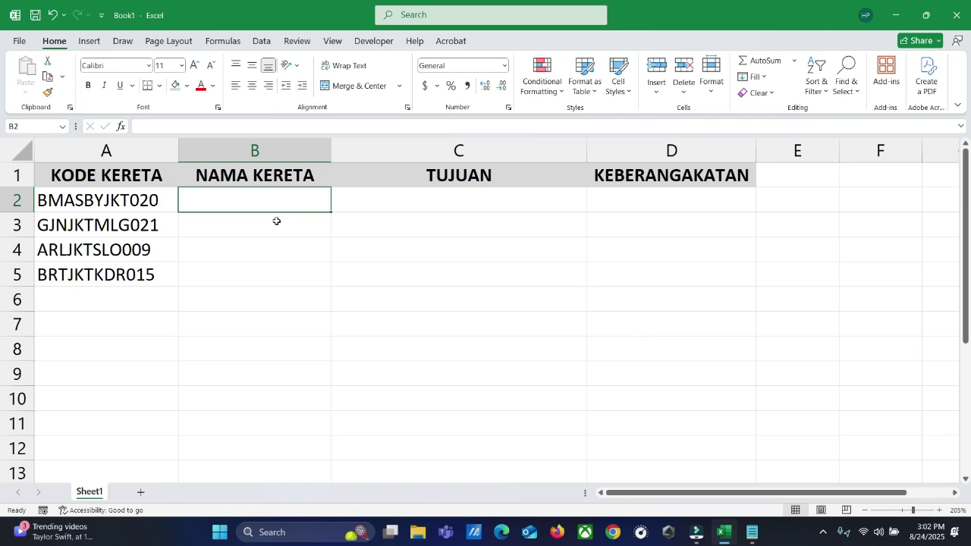
# Switch to the SOAL FUNGSI IF.txt notes in Notepad and move its window aside to uncover the KODE KERETA column
pyautogui.hotkey('alt', 'Tab')
pyautogui.hotkey('alt', 'Tab')
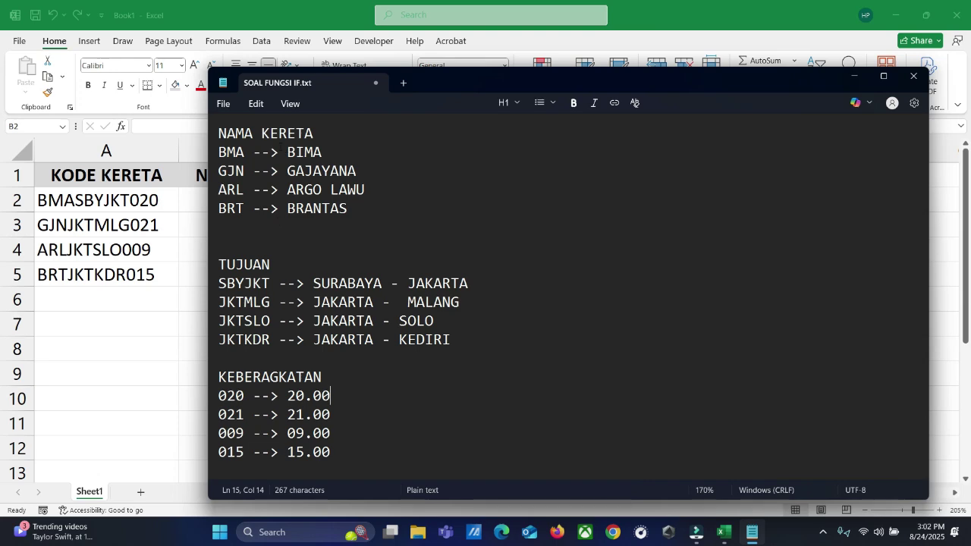
pyautogui.moveTo(464, 81); pyautogui.dragTo(532, 113)
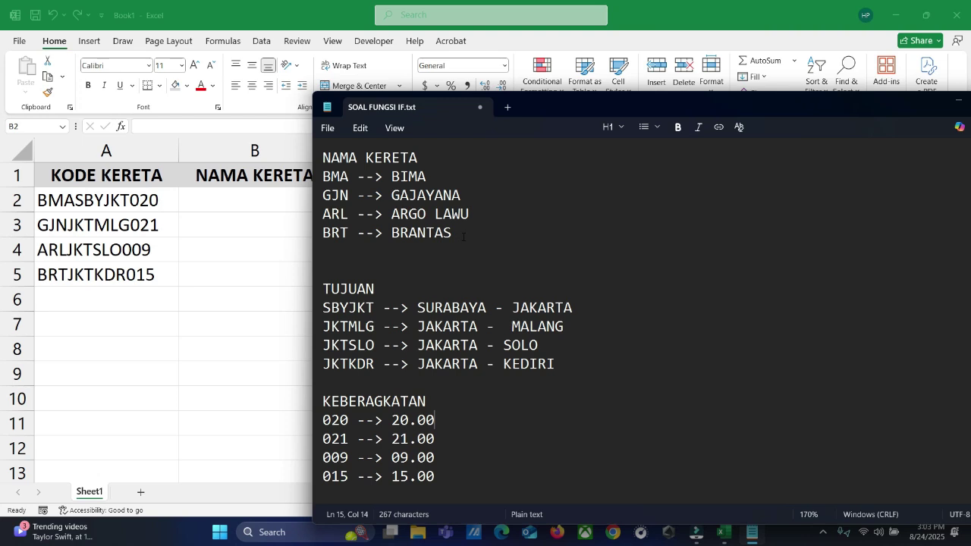
# Return to the Excel workbook and enter =LEFT(A2,3) in B2 to extract the train name code
pyautogui.click(217, 201)
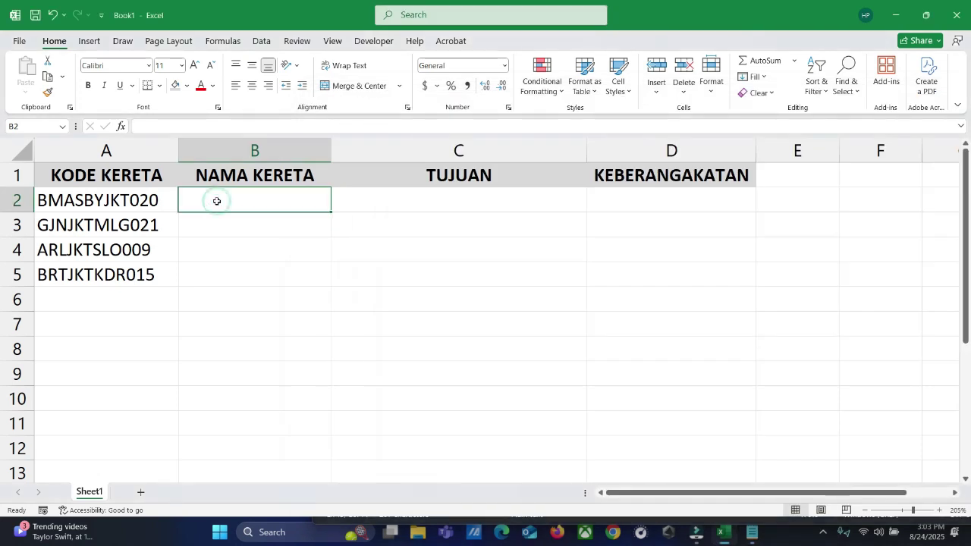
pyautogui.write('=')
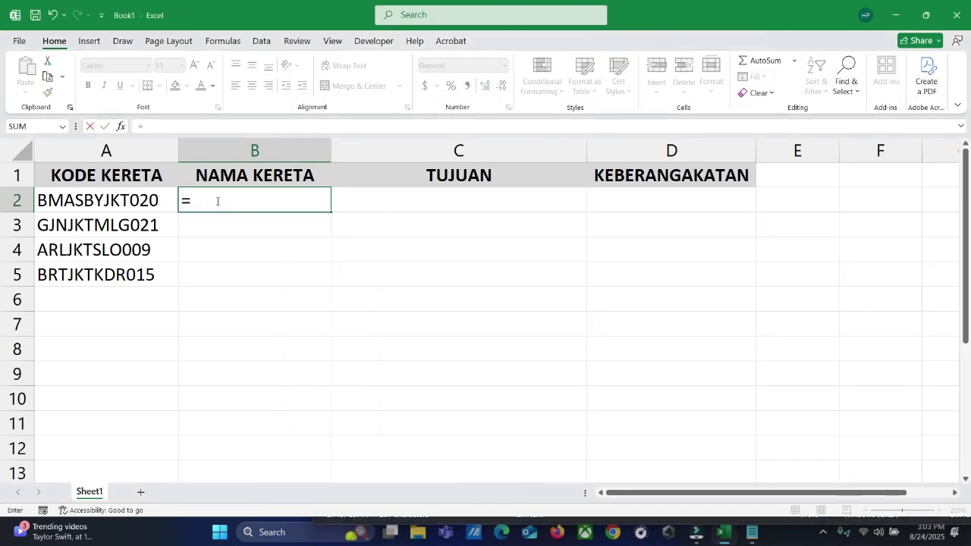
pyautogui.write('LEFT(')
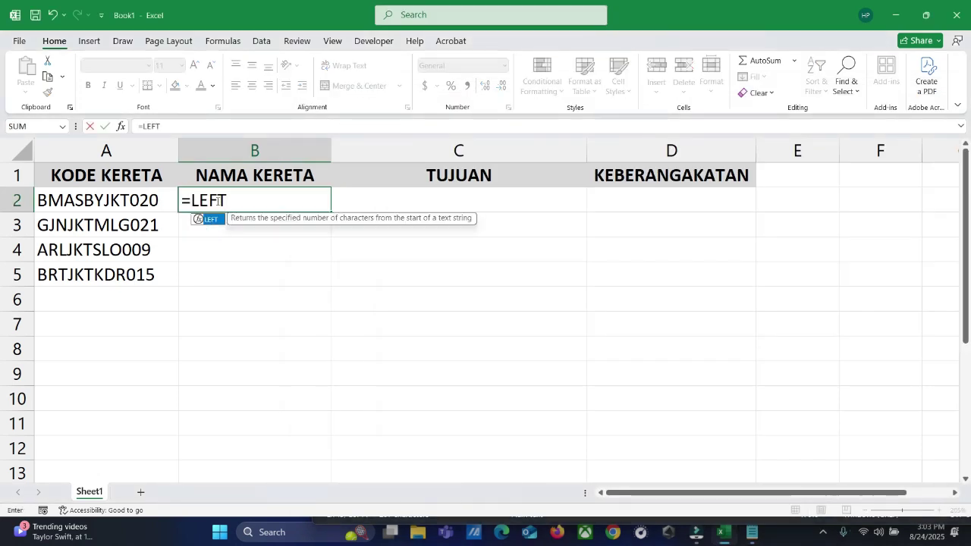
pyautogui.click(130, 200)
pyautogui.click(131, 200)
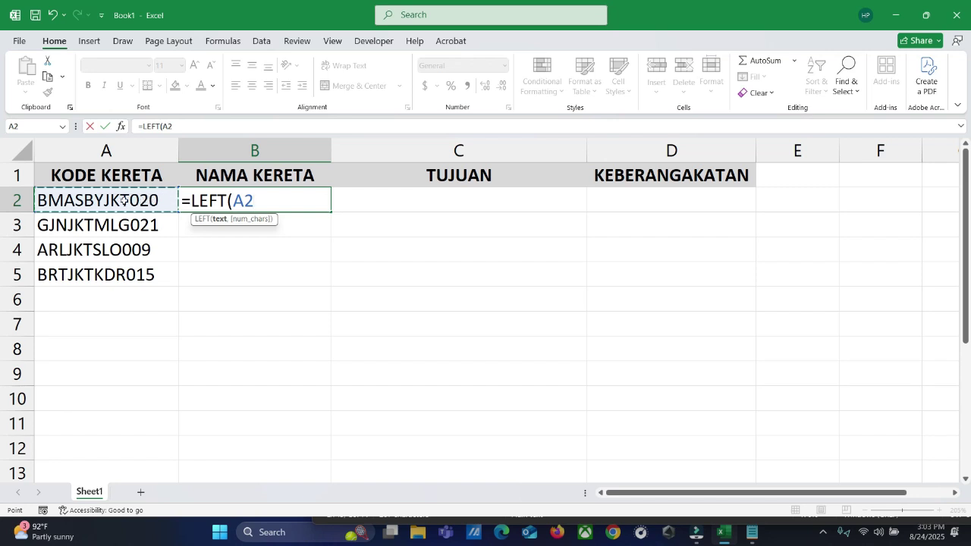
pyautogui.write(',')
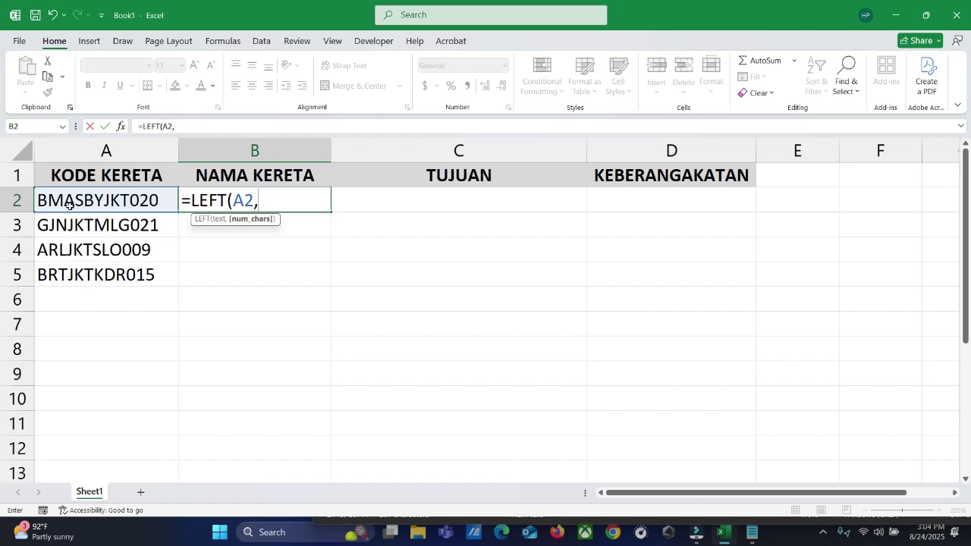
pyautogui.write('3)')
pyautogui.press('Return')
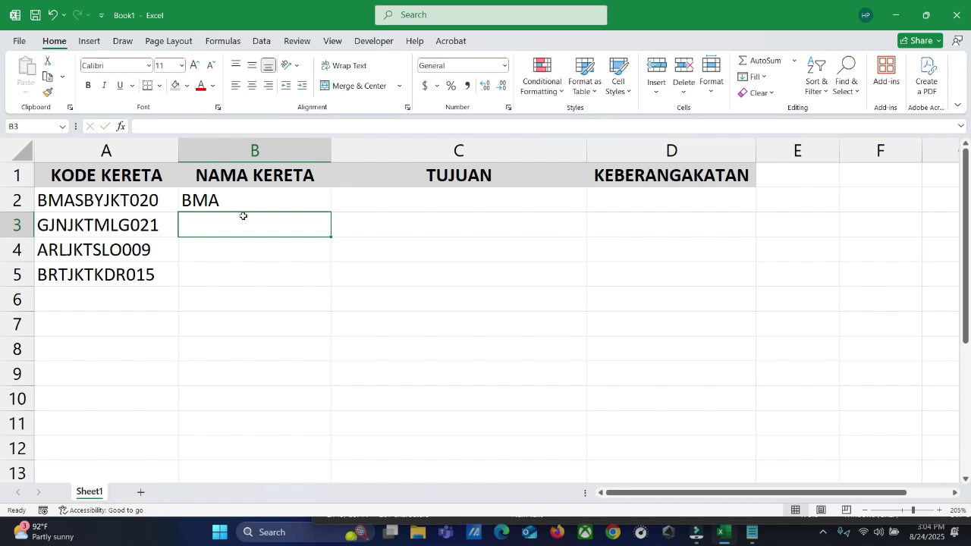
# Fill the LEFT formula from B2 down through B5 and check the copied formulas
pyautogui.doubleClick(268, 199)
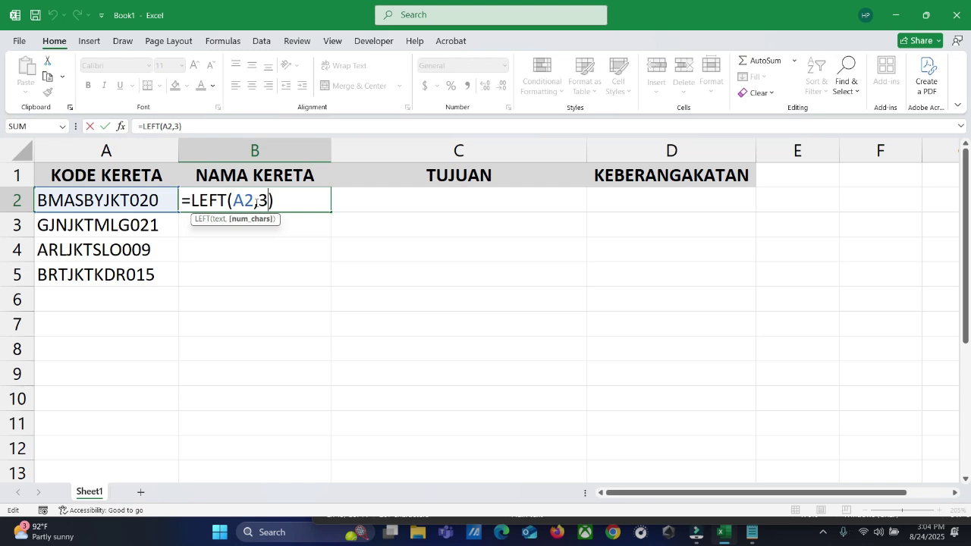
pyautogui.press('Return')
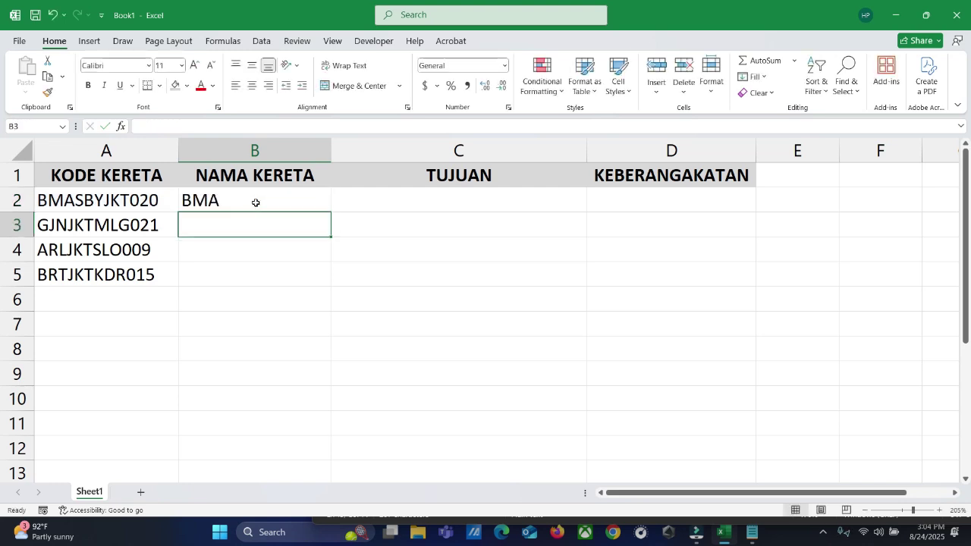
pyautogui.click(255, 202)
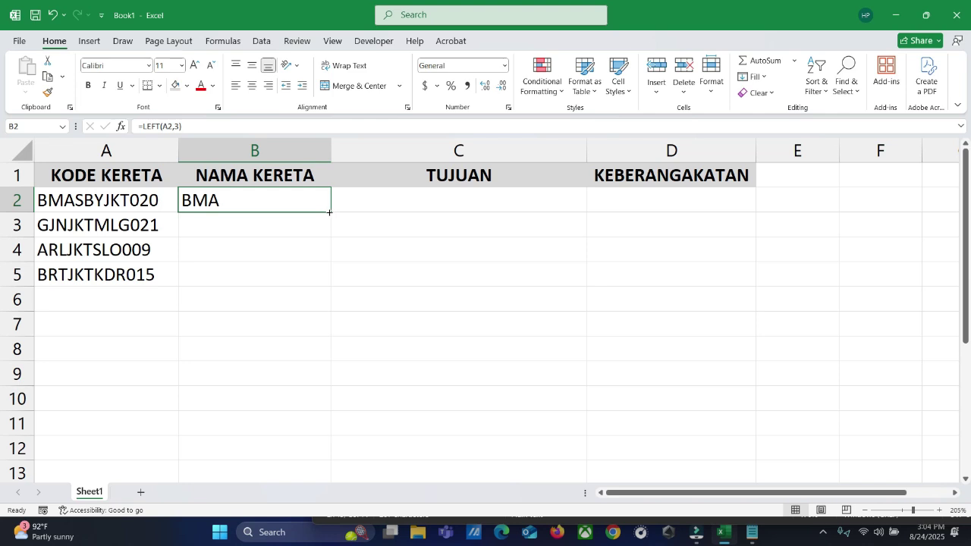
pyautogui.moveTo(329, 212); pyautogui.dragTo(313, 288)
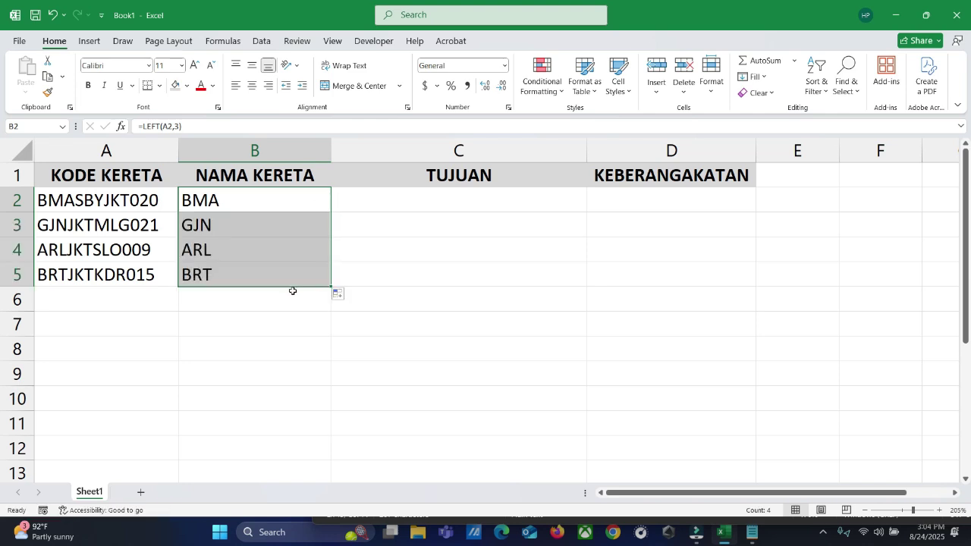
pyautogui.click(216, 204)
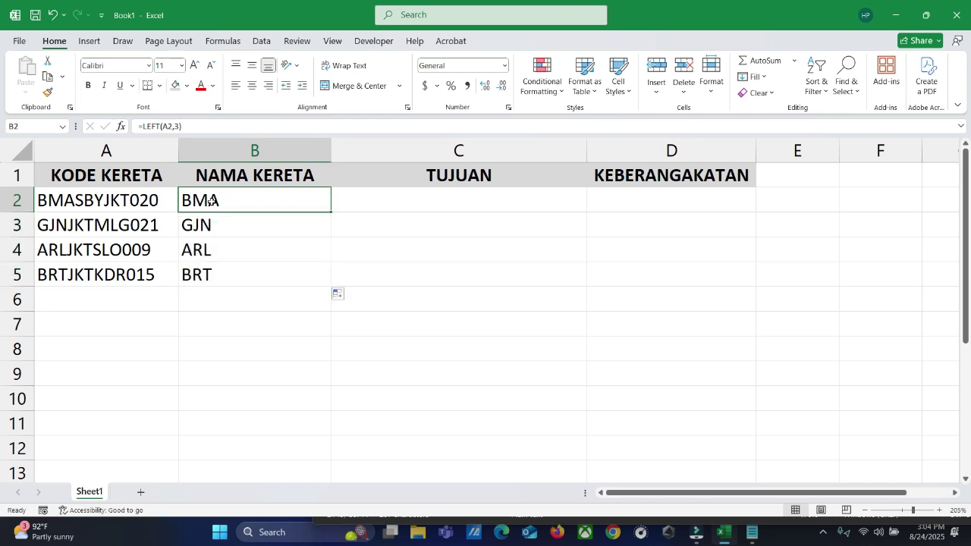
pyautogui.click(216, 227)
pyautogui.click(213, 251)
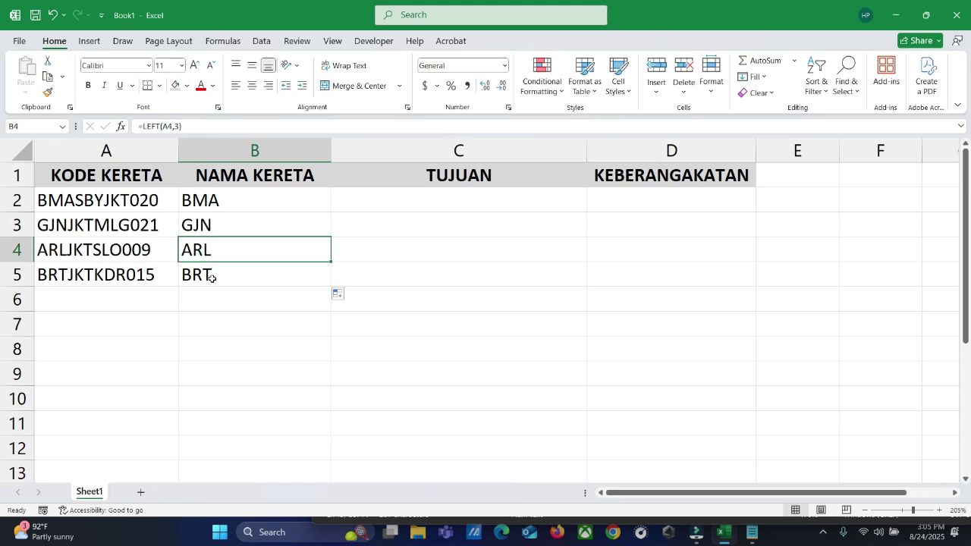
pyautogui.click(209, 276)
pyautogui.click(229, 205)
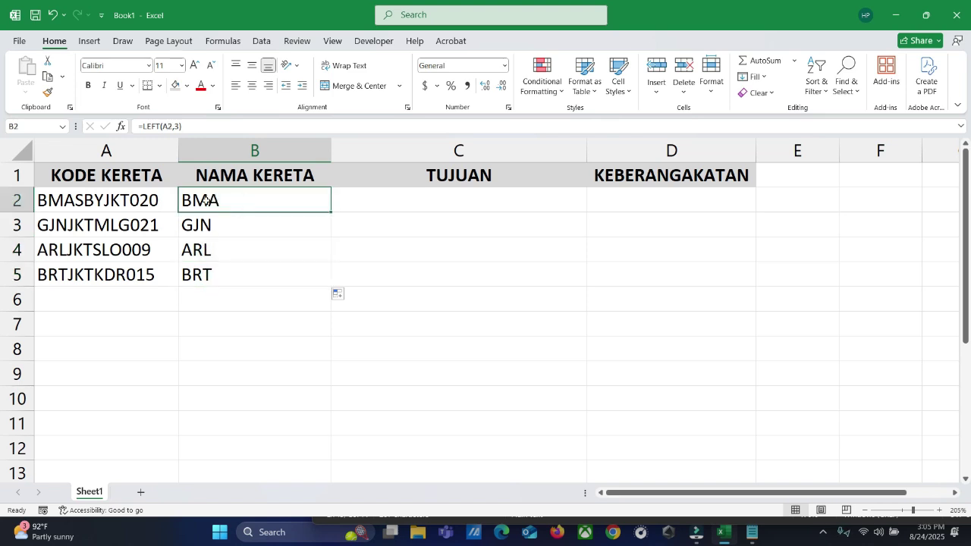
# Consult the TUJUAN codes in the Notepad notes, then enter =MID(A2,4,6) in C2 of the Excel sheet
pyautogui.click(437, 204)
pyautogui.hotkey('alt', 'Tab')
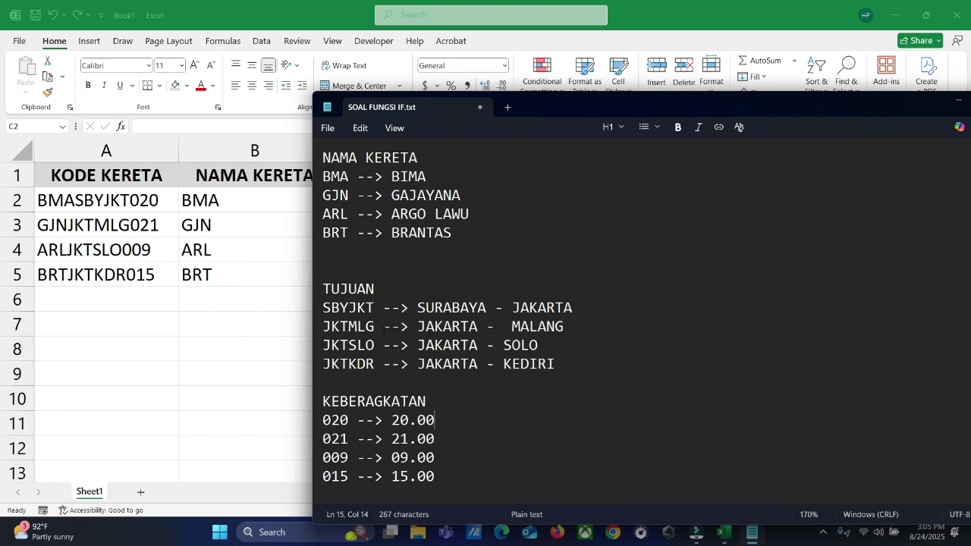
pyautogui.click(239, 223)
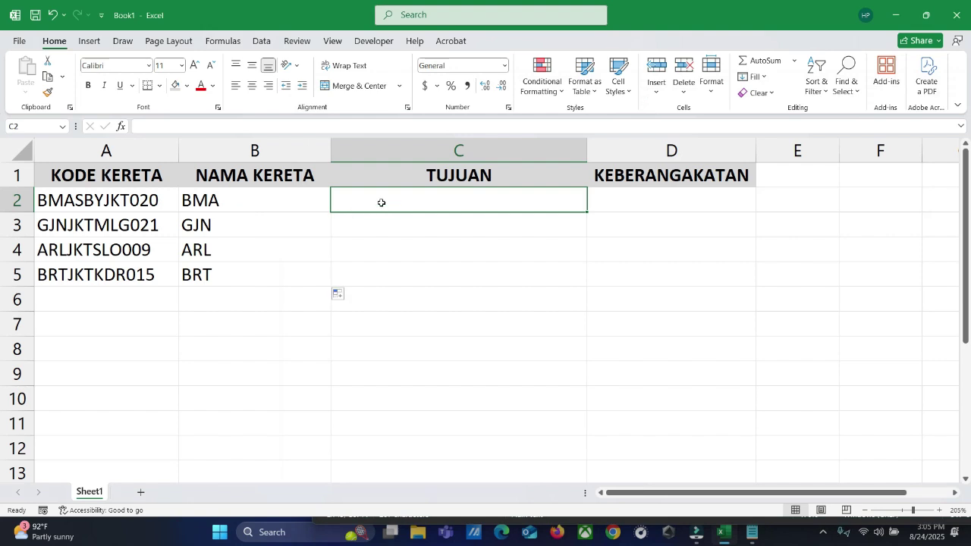
pyautogui.write('=')
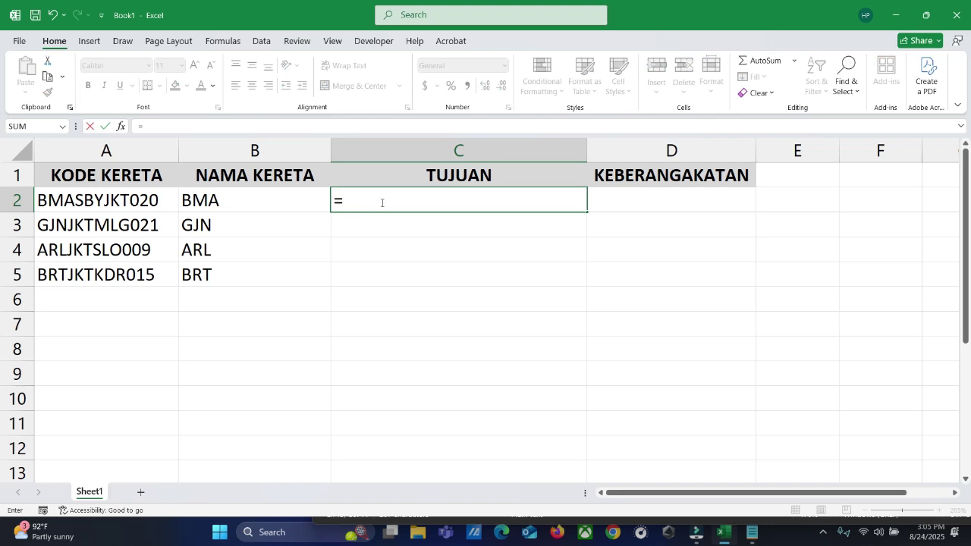
pyautogui.write('MI')
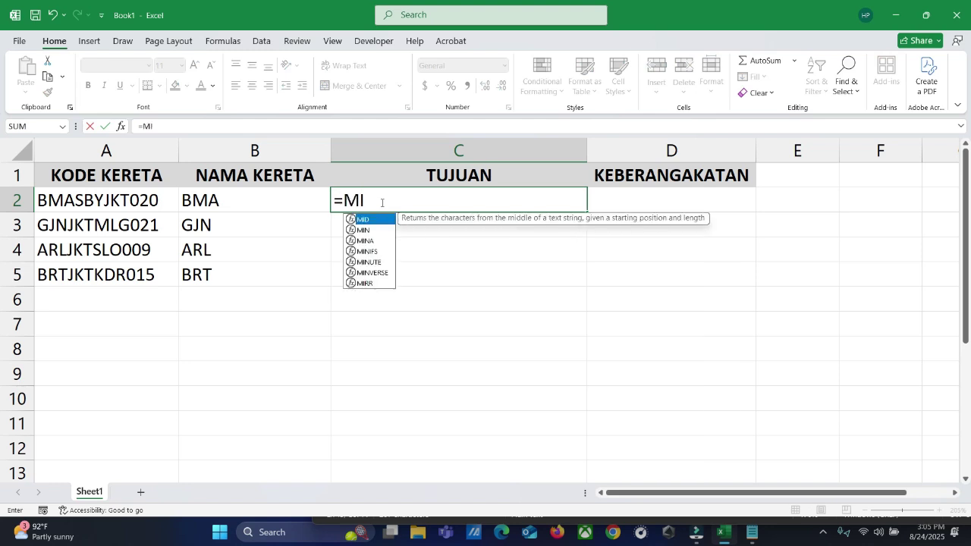
pyautogui.write('D(')
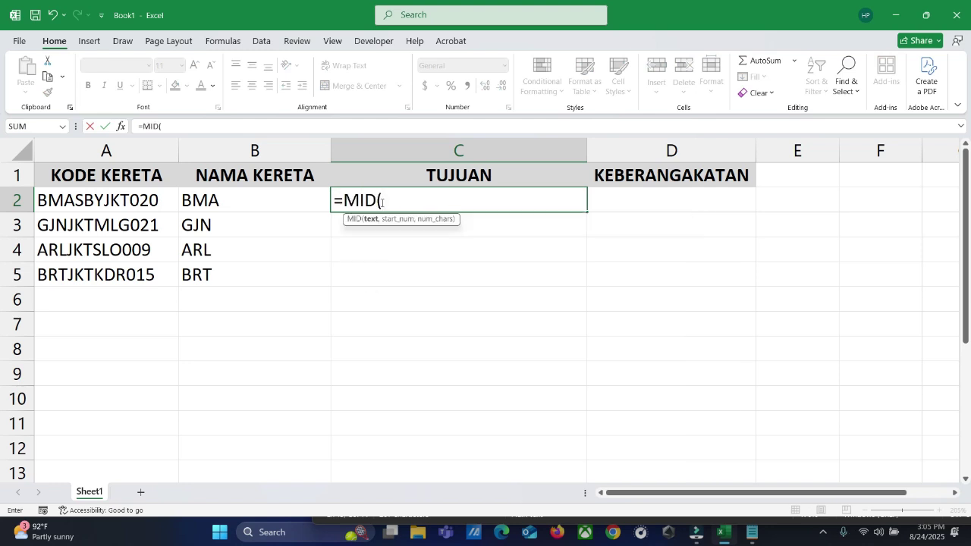
pyautogui.click(104, 200)
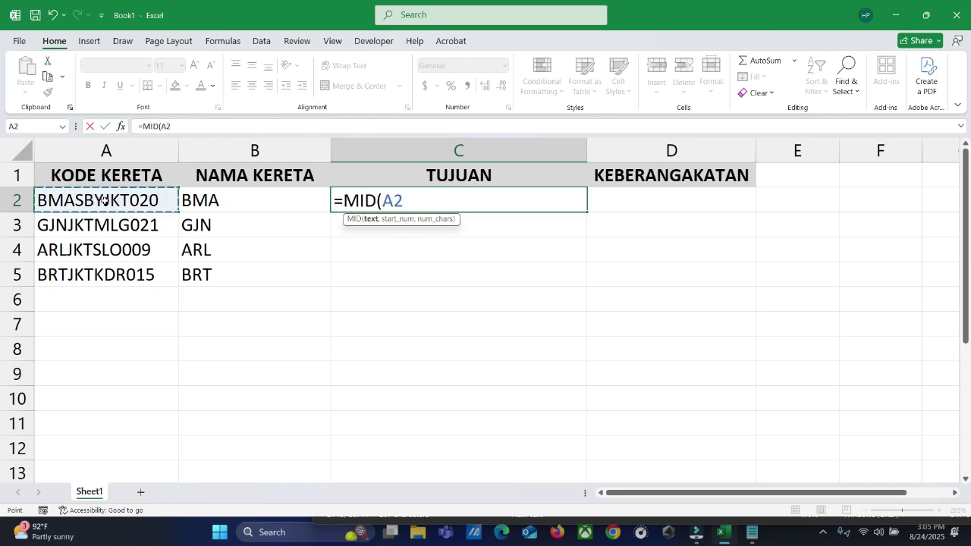
pyautogui.write(',')
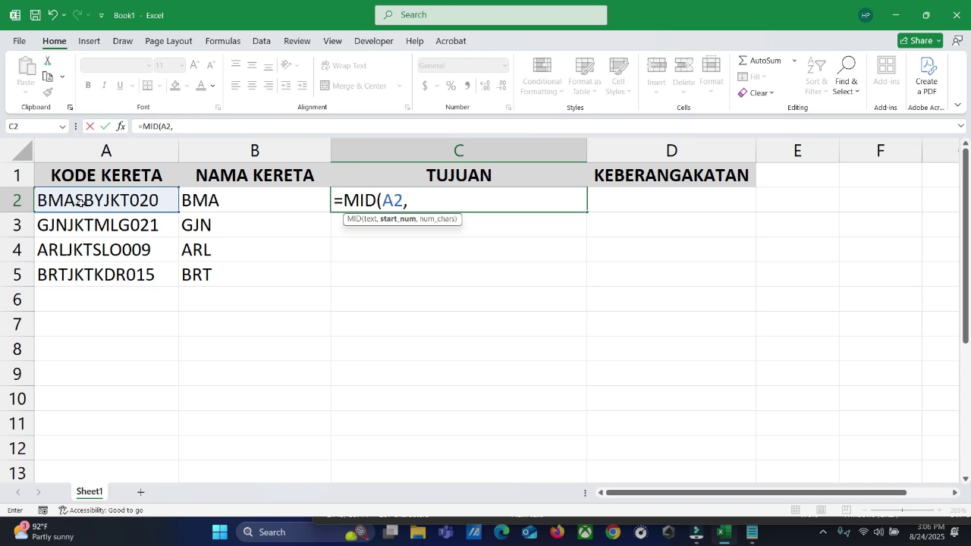
pyautogui.write('4,')
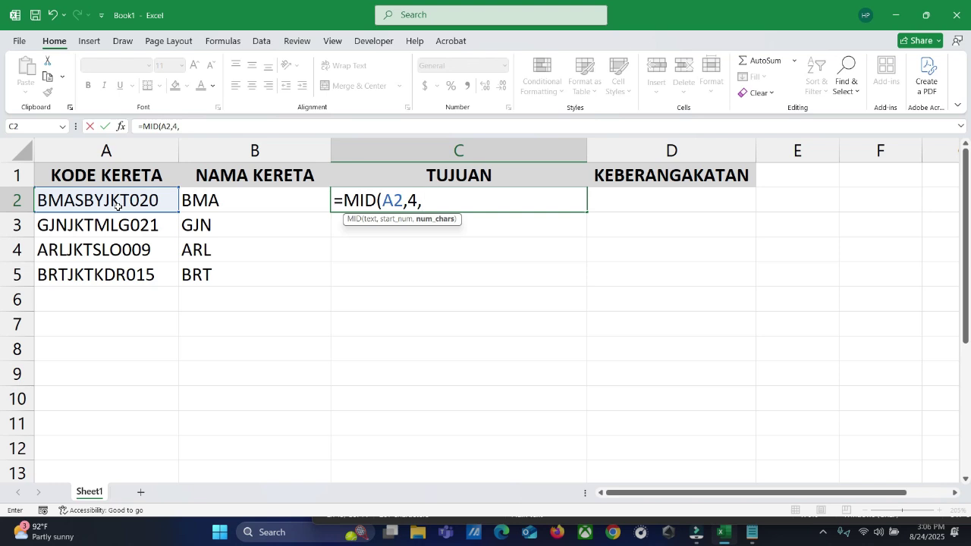
pyautogui.write('6)')
pyautogui.press('Return')
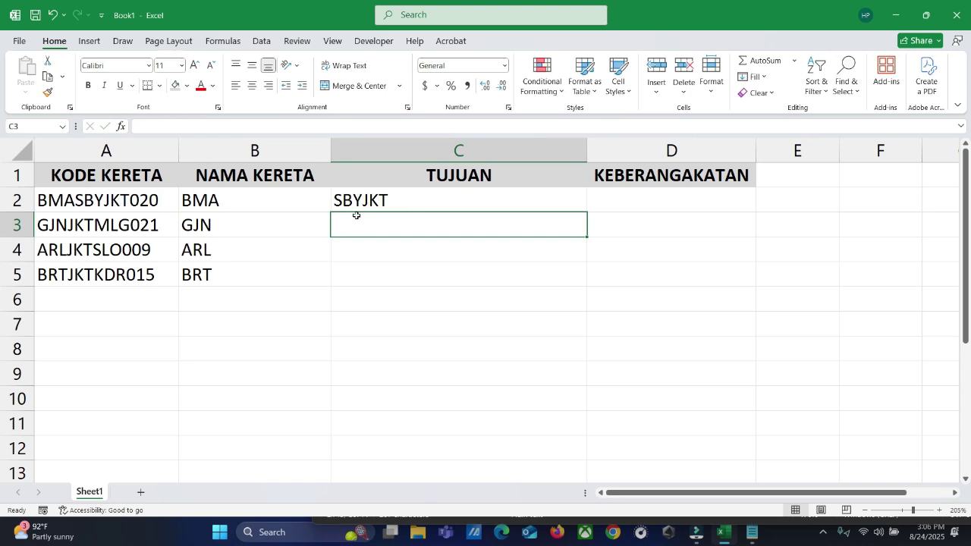
pyautogui.click(397, 200)
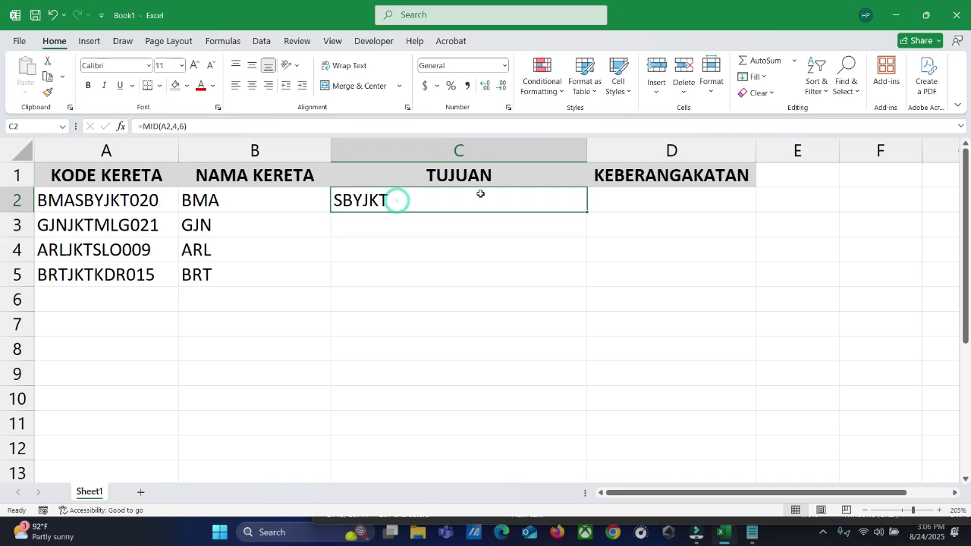
# Consult the departure codes in the Notepad notes, then enter =RIGHT(A2,3) in D2 of the Excel sheet
pyautogui.click(628, 203)
pyautogui.hotkey('alt', 'Tab')
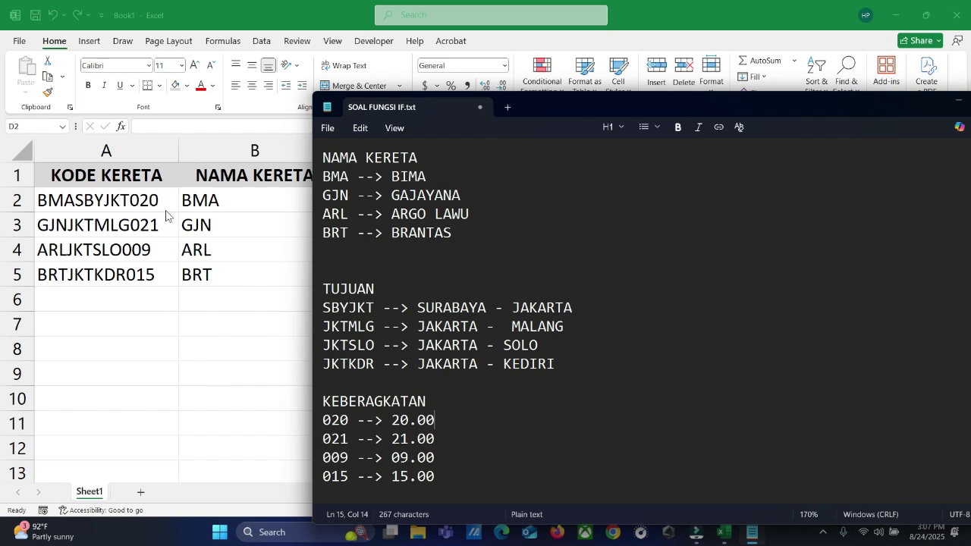
pyautogui.click(144, 256)
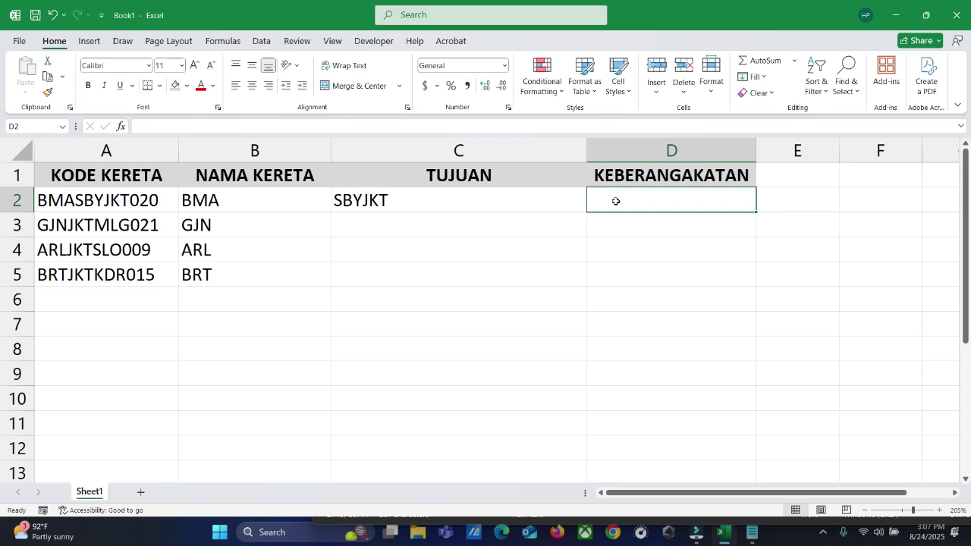
pyautogui.write('=')
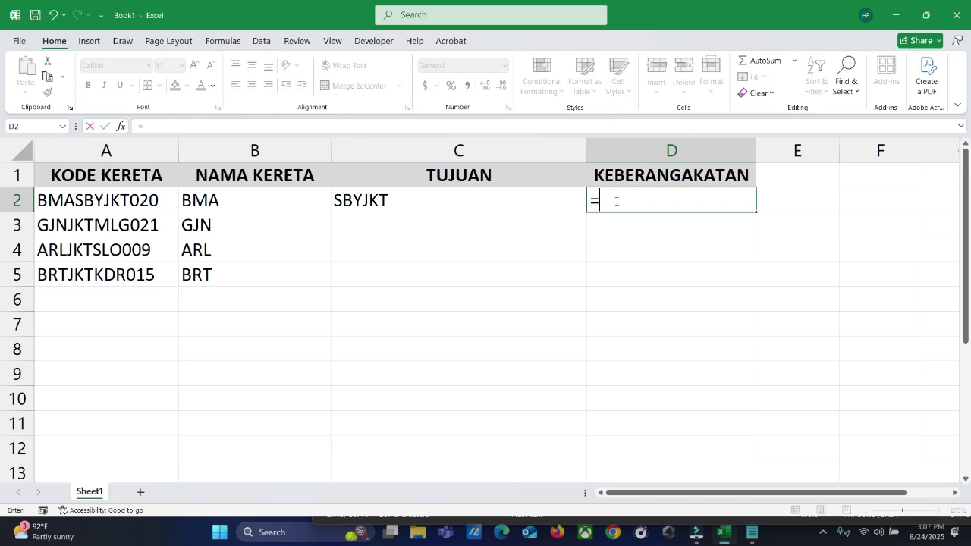
pyautogui.write('RIGHT(')
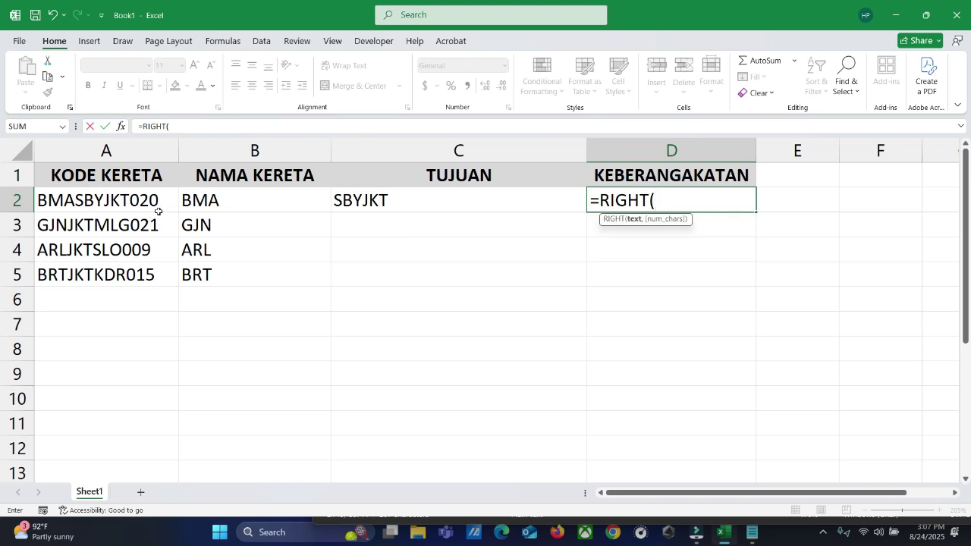
pyautogui.click(110, 199)
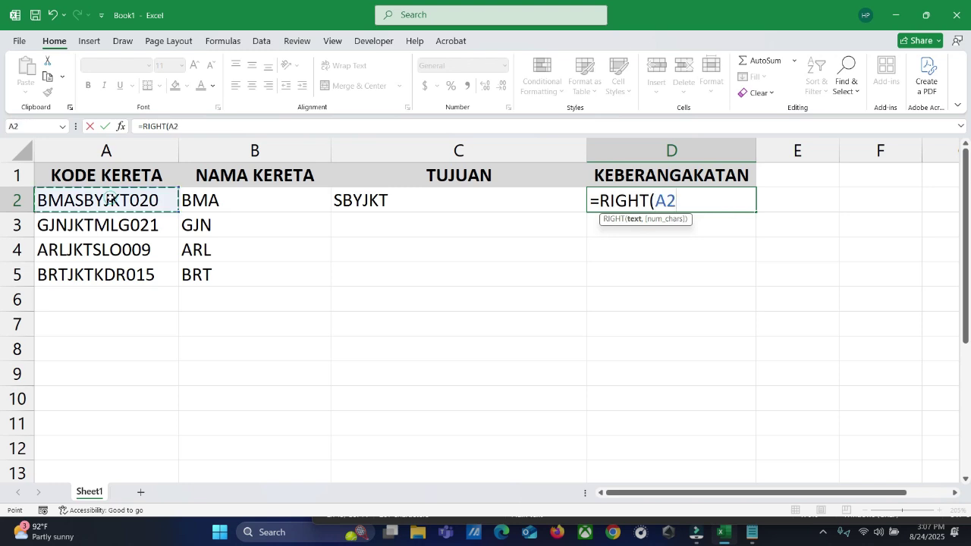
pyautogui.write(',')
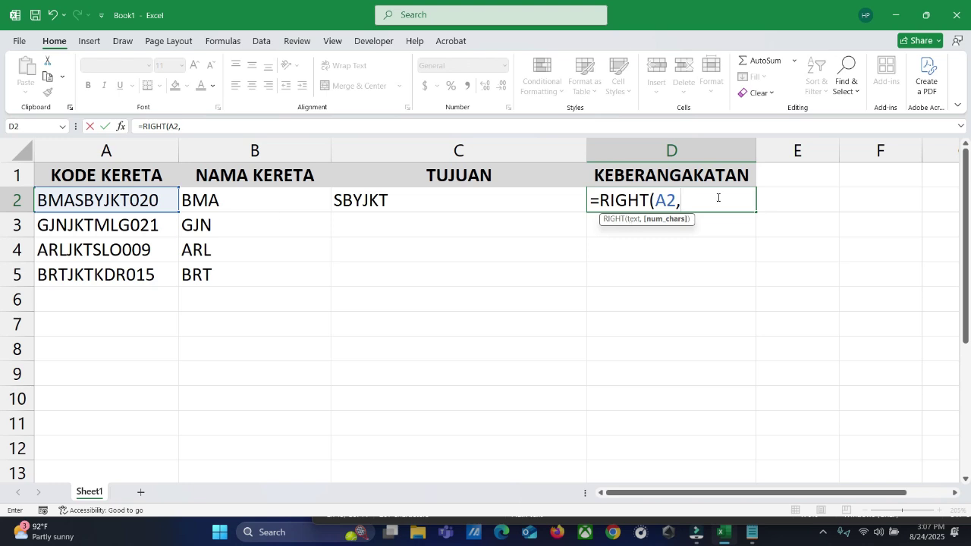
pyautogui.write('3)')
pyautogui.press('Return')
# Fill the RIGHT formula from D2 down through D6 and the MID formula from C2 down through C5
pyautogui.click(707, 198)
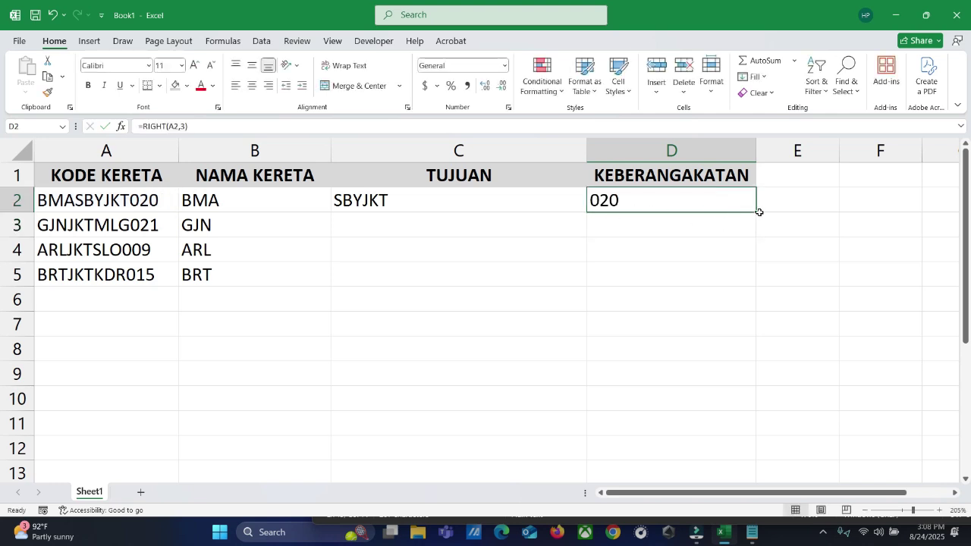
pyautogui.moveTo(759, 213); pyautogui.dragTo(732, 307)
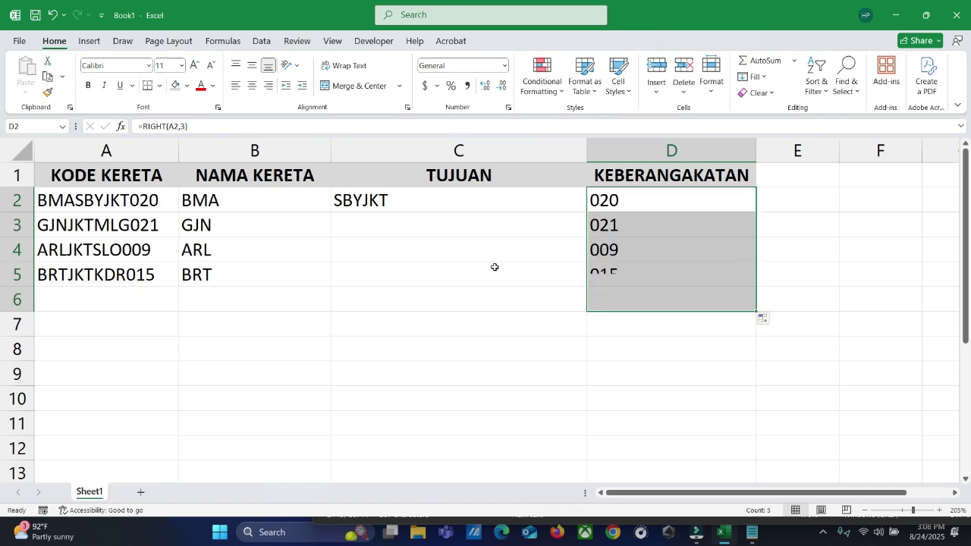
pyautogui.click(471, 200)
pyautogui.moveTo(584, 213); pyautogui.dragTo(580, 286)
pyautogui.click(484, 260)
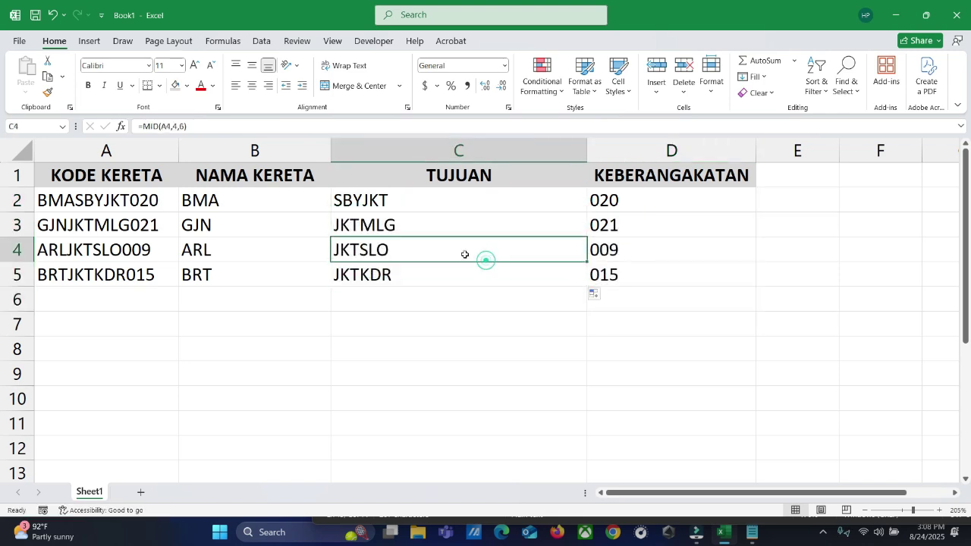
pyautogui.click(442, 197)
pyautogui.click(700, 193)
pyautogui.click(443, 206)
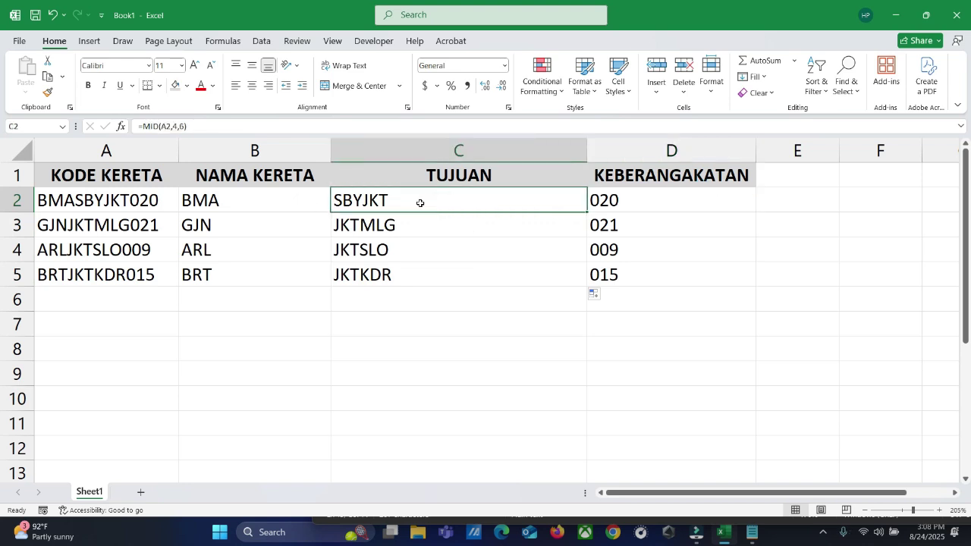
# Review the MID formula in C2 and the RIGHT formula in D2
pyautogui.click(306, 200)
pyautogui.click(399, 198)
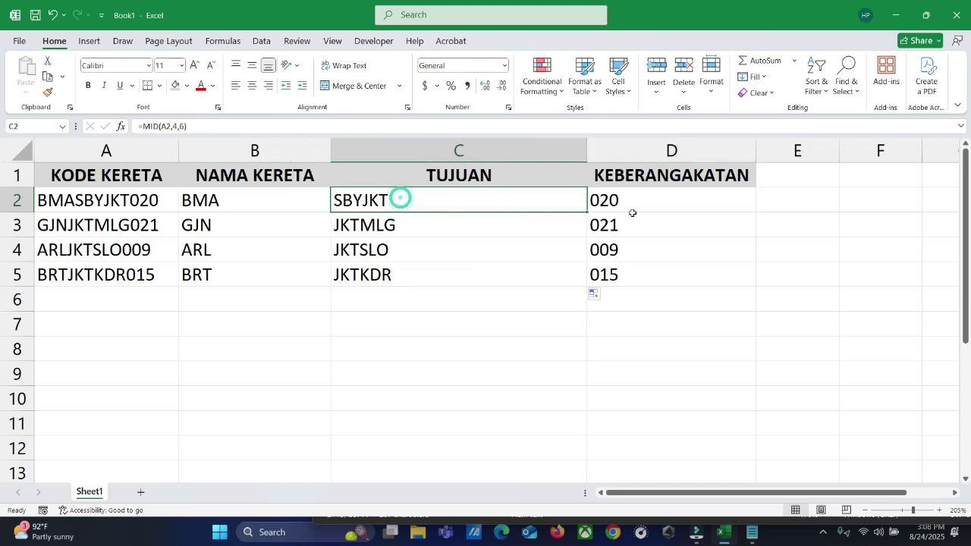
pyautogui.click(648, 208)
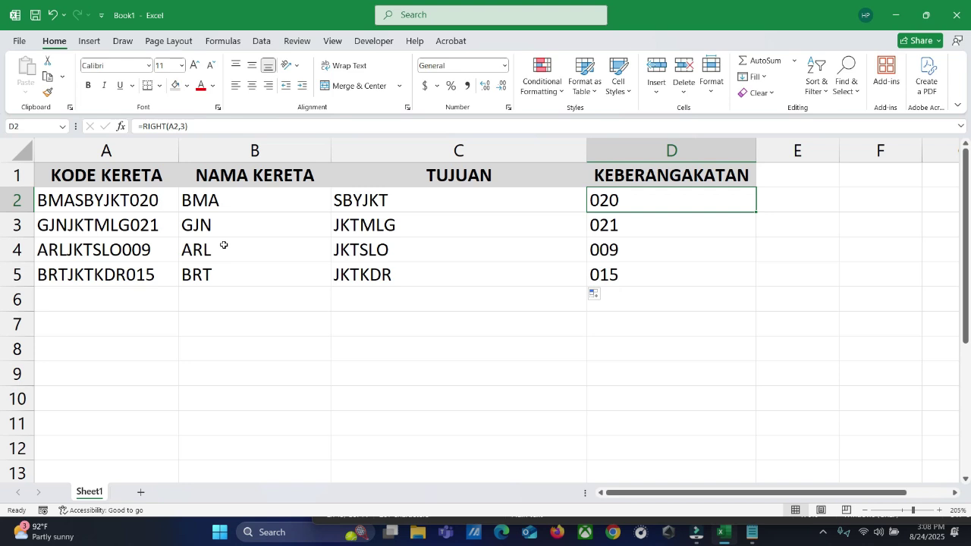
# Consult the train names in the Notepad notes, then extend B2's formula in Excel to =IF(LEFT(A2,3)="BMA","BIMA", leaving the false value open
pyautogui.click(248, 199)
pyautogui.doubleClick(253, 201)
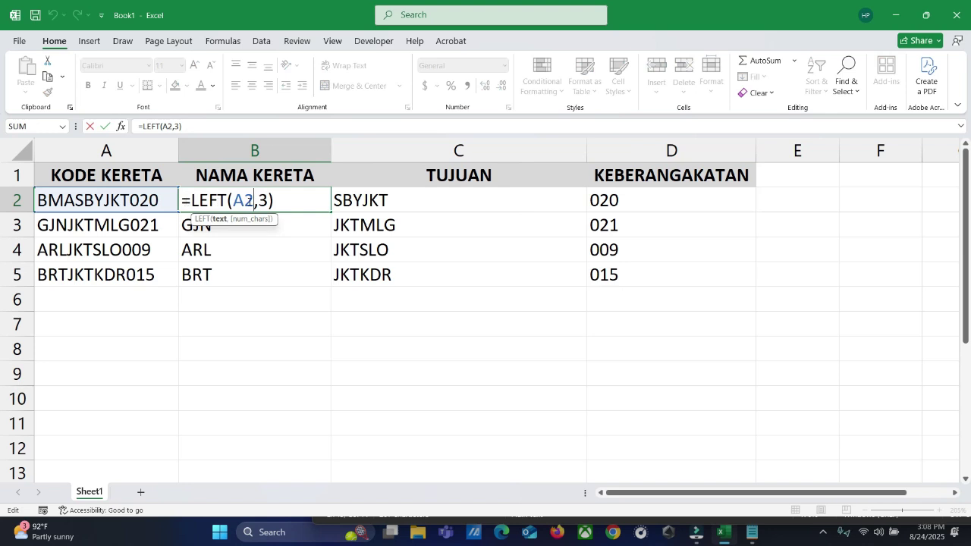
pyautogui.hotkey('alt', 'Tab')
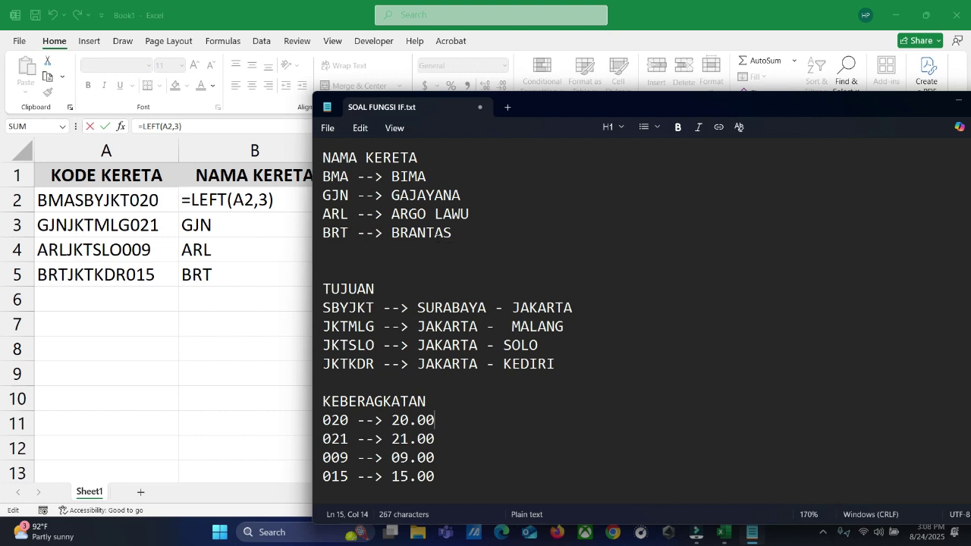
pyautogui.click(186, 199)
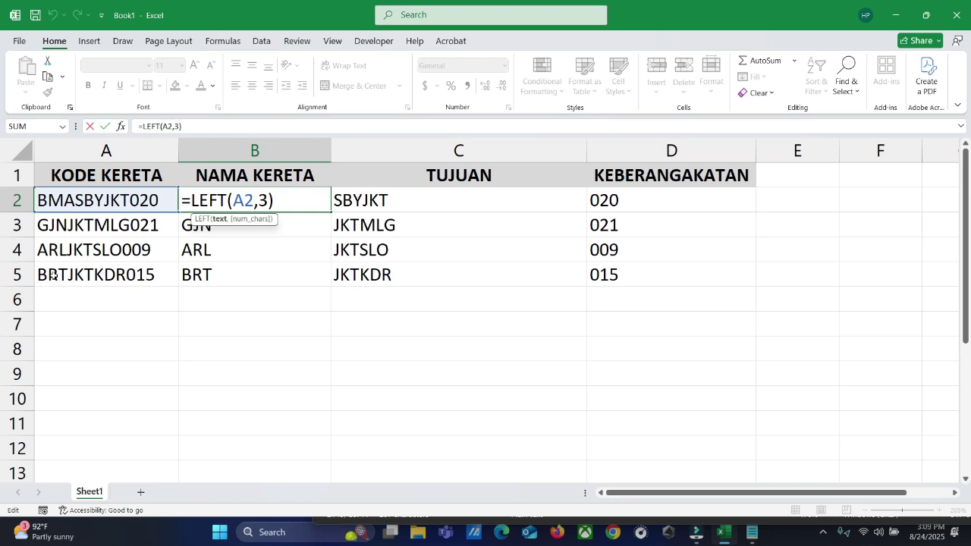
pyautogui.click(193, 199)
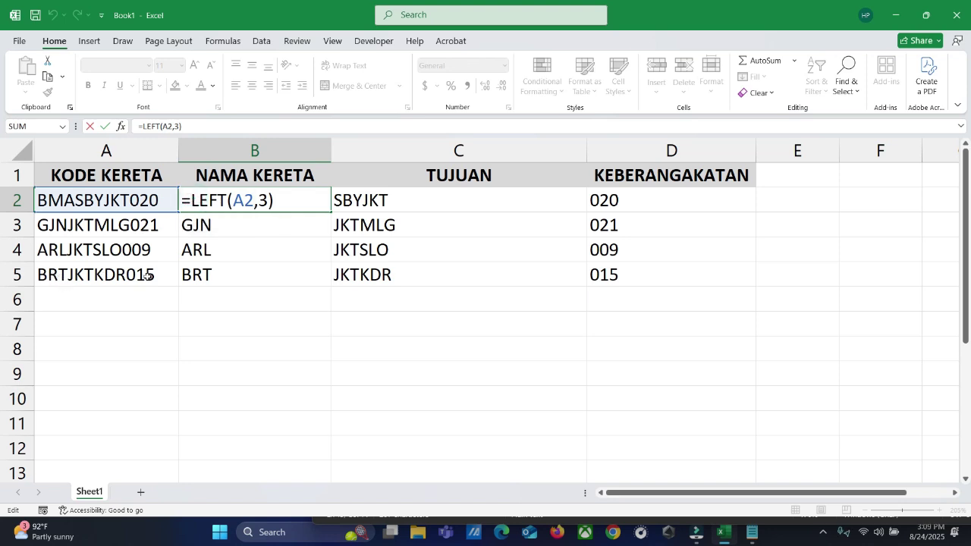
pyautogui.write('IF(LEFT(A2,3)')
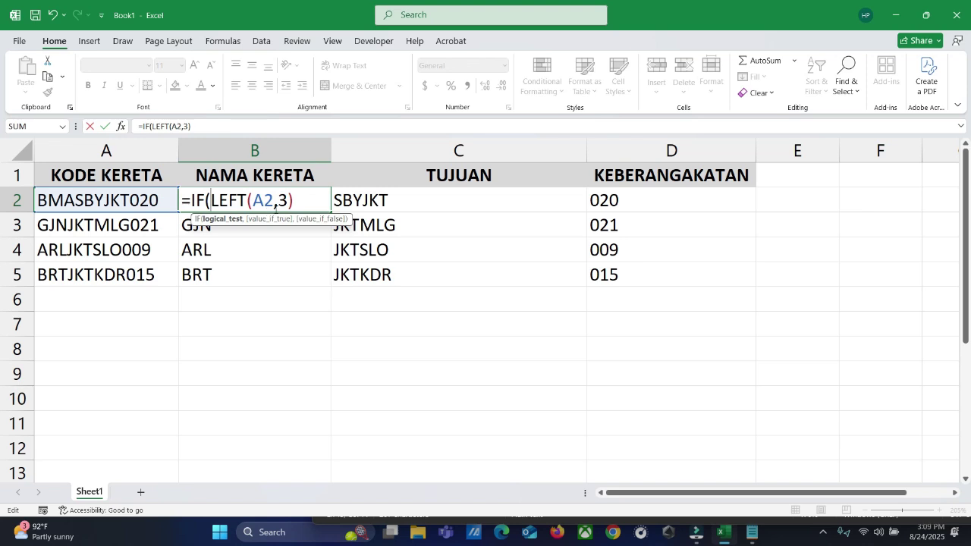
pyautogui.write('="BMA')
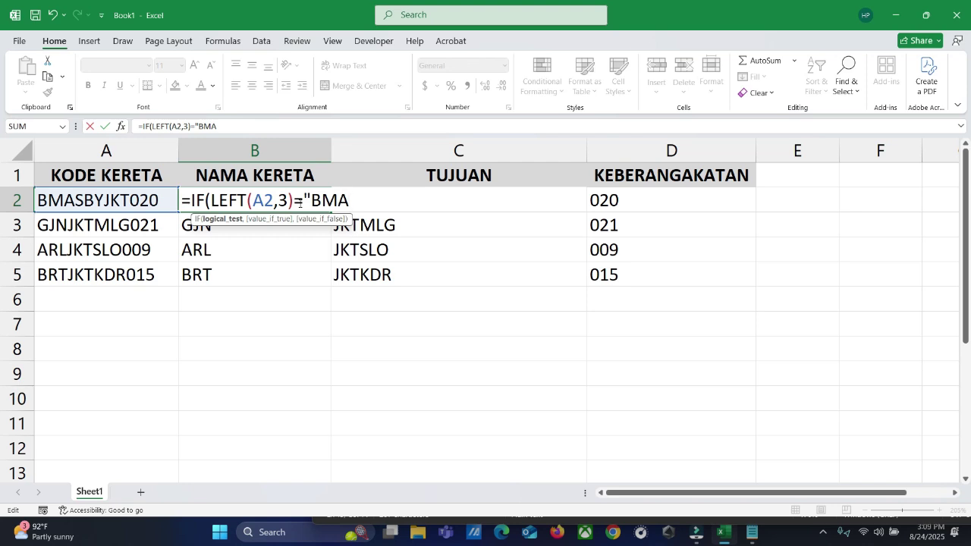
pyautogui.write('",')
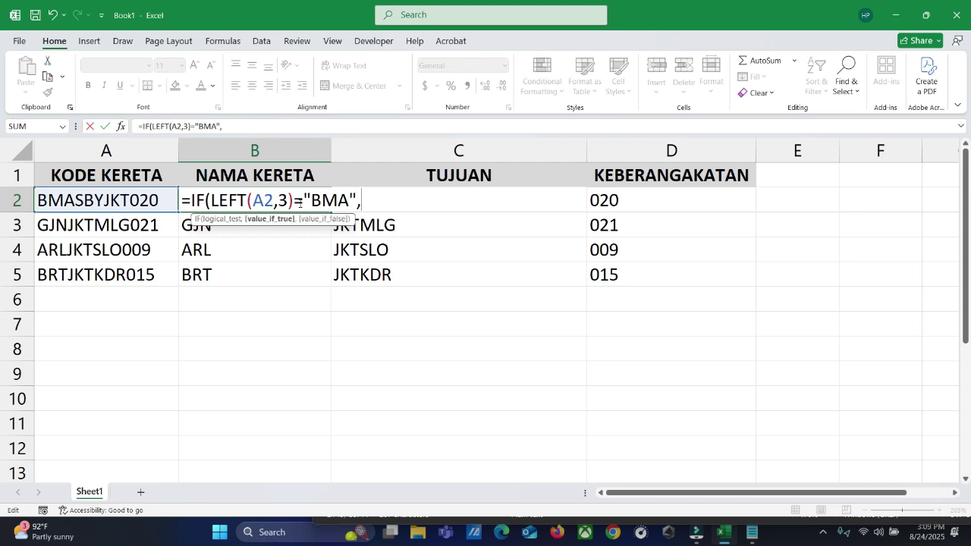
pyautogui.write('"')
pyautogui.write('BIMA')
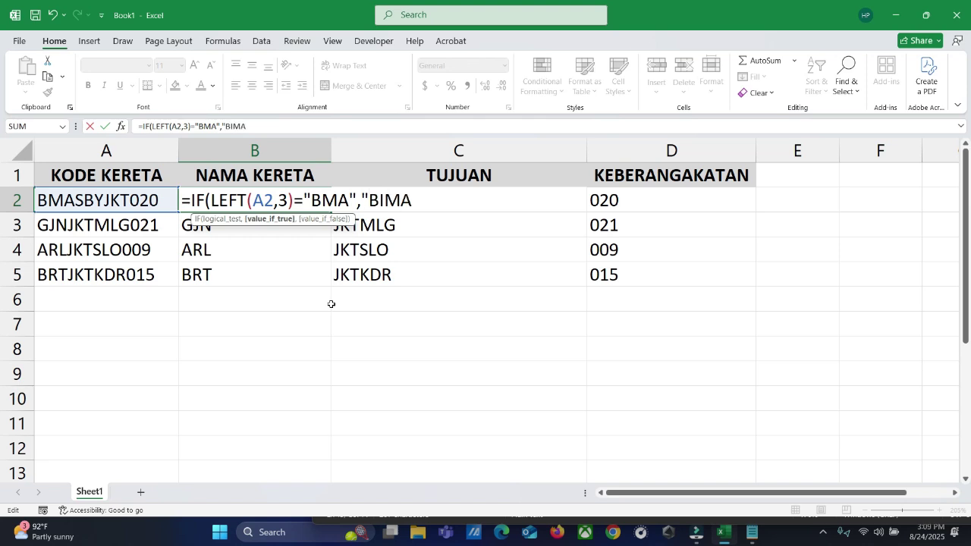
pyautogui.write('",')
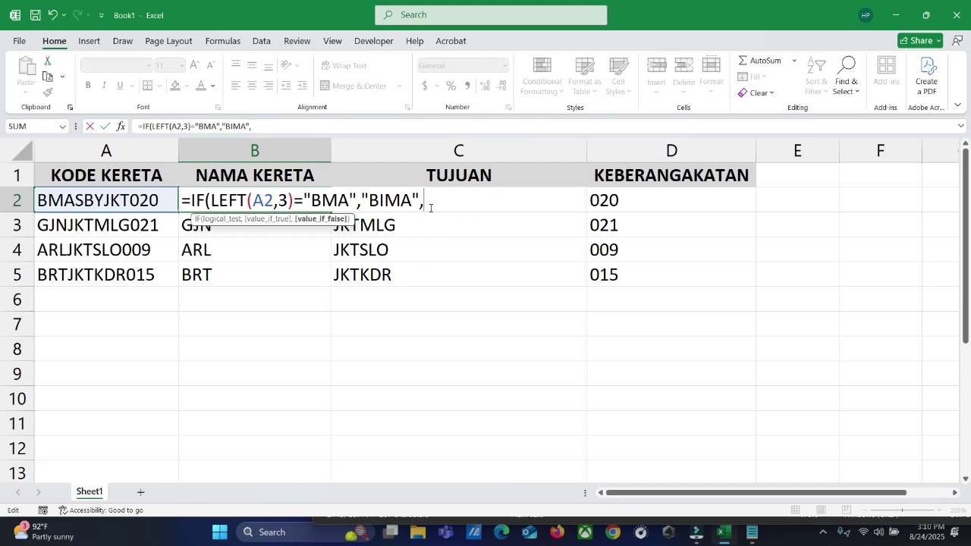
# Duplicate the IF(LEFT(A2,3)="BMA","BIMA", segment at the end of the B2 formula as a nested IF
pyautogui.moveTo(427, 201); pyautogui.dragTo(190, 207)
pyautogui.hotkey('ctrl', 'c')
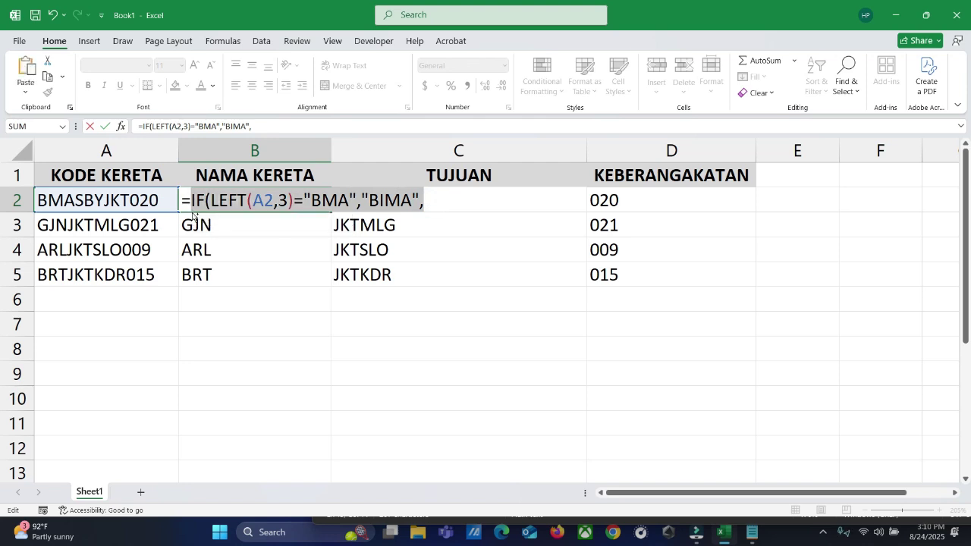
pyautogui.click(437, 204)
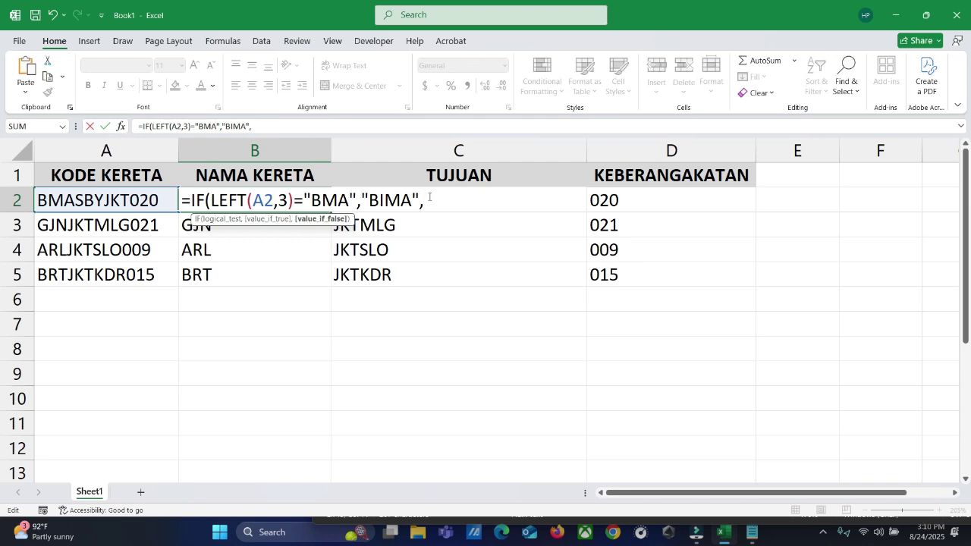
pyautogui.hotkey('ctrl', 'v')
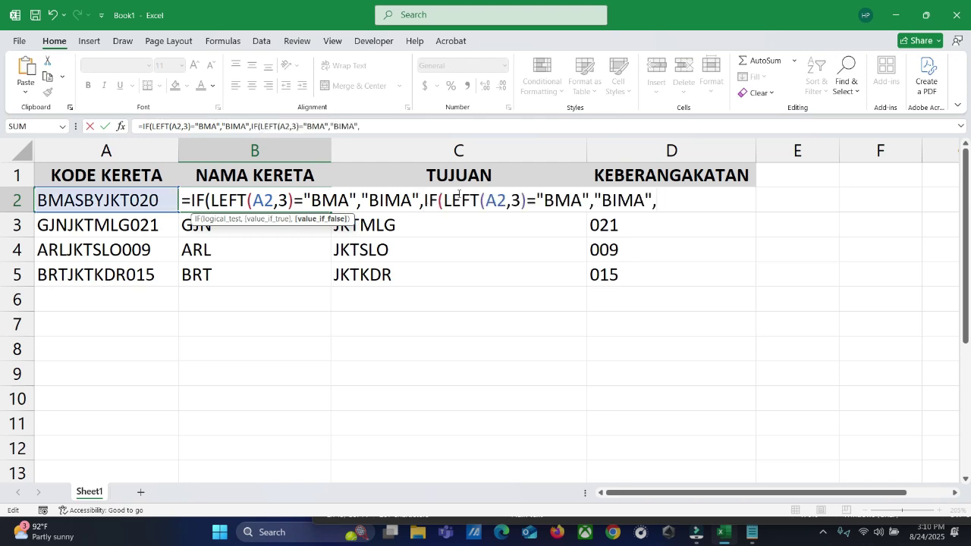
# Change the second IF in the B2 formula to test for "GJN" and return "GAJAYANA"
pyautogui.click(581, 202)
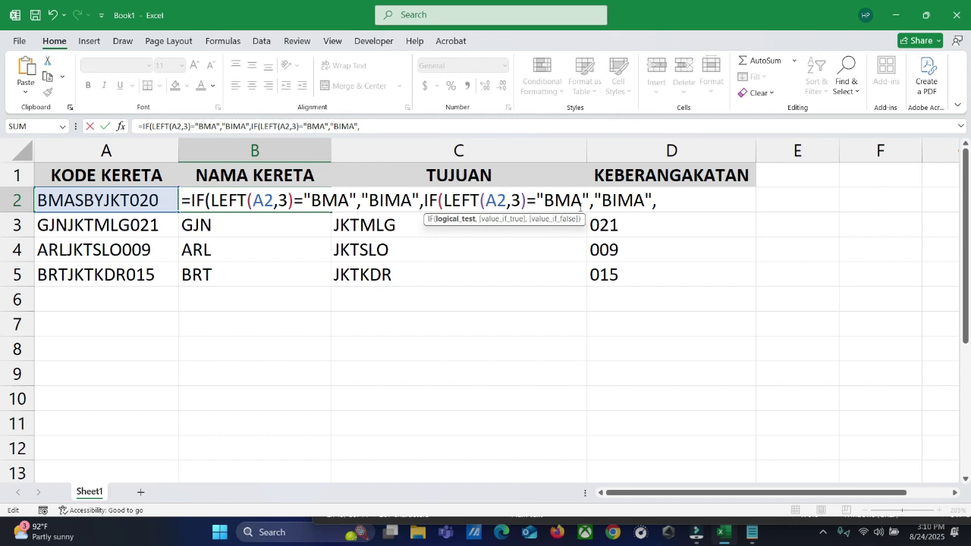
pyautogui.click(582, 201)
pyautogui.press('BackSpace')
pyautogui.press('BackSpace')
pyautogui.press('BackSpace')
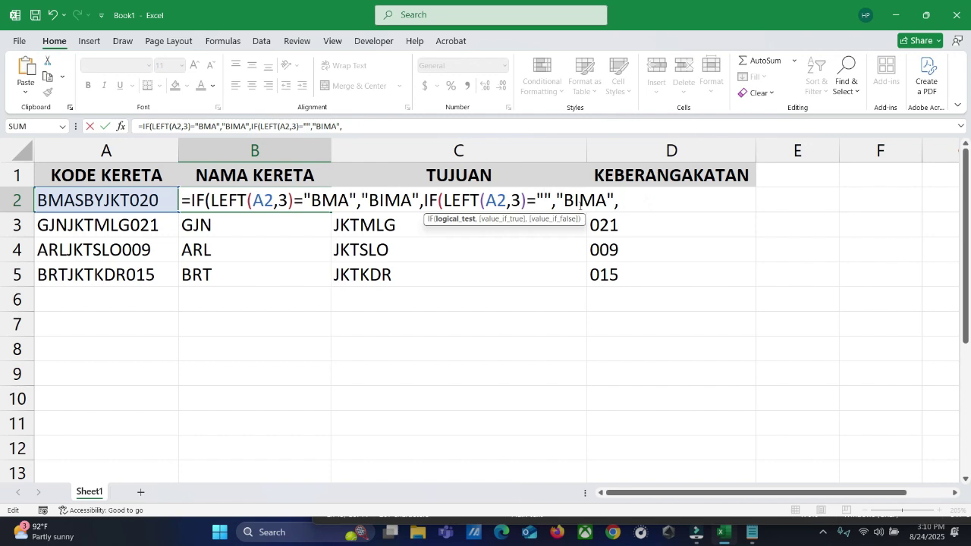
pyautogui.write('GJN')
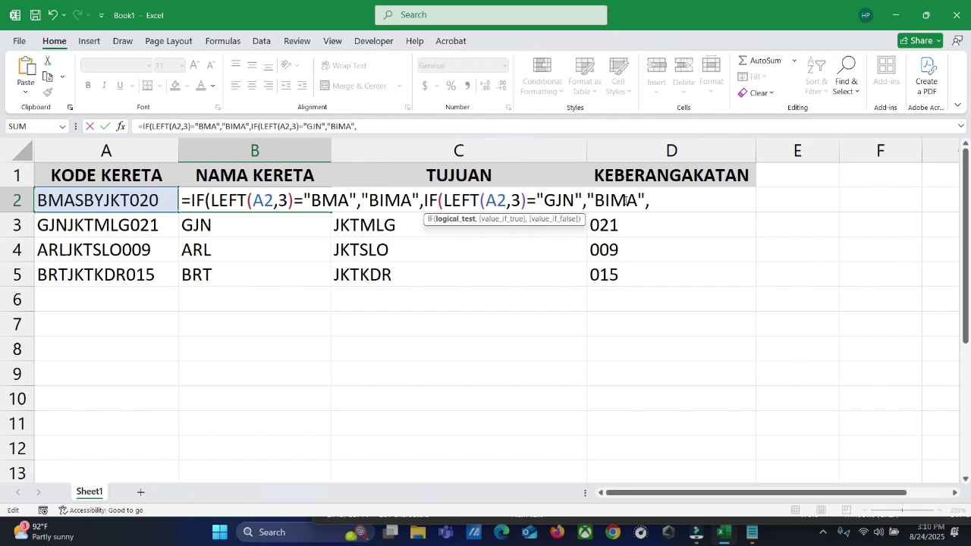
pyautogui.click(637, 198)
pyautogui.press('BackSpace')
pyautogui.press('BackSpace')
pyautogui.press('BackSpace')
pyautogui.press('BackSpace')
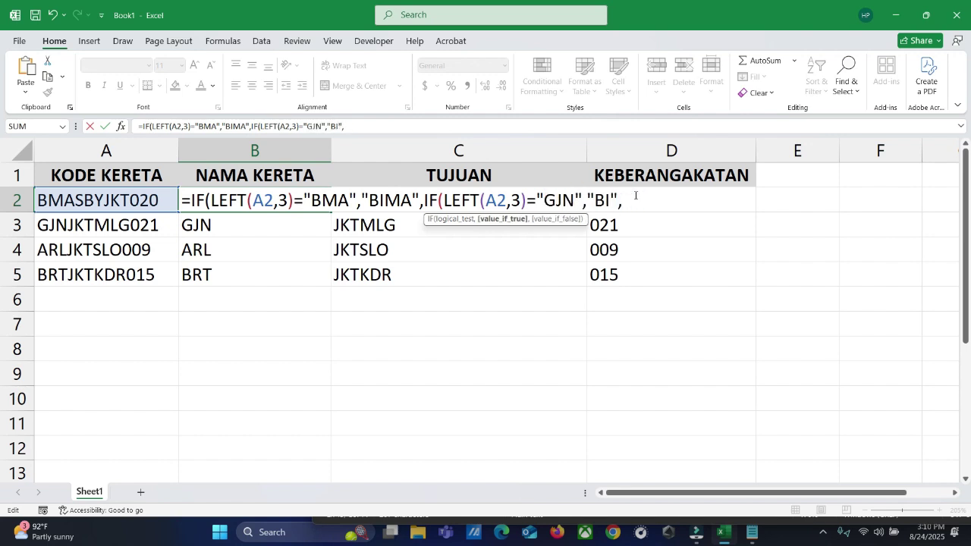
pyautogui.write('GAJAYANA')
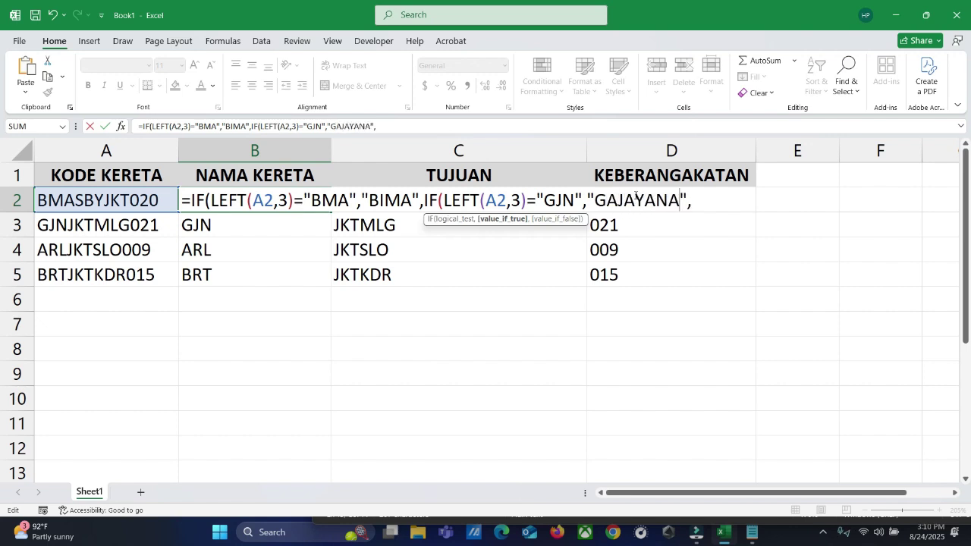
# Append the copied IF segment to the B2 formula as a third IF and set its tested code to "ARL"
pyautogui.click(712, 200)
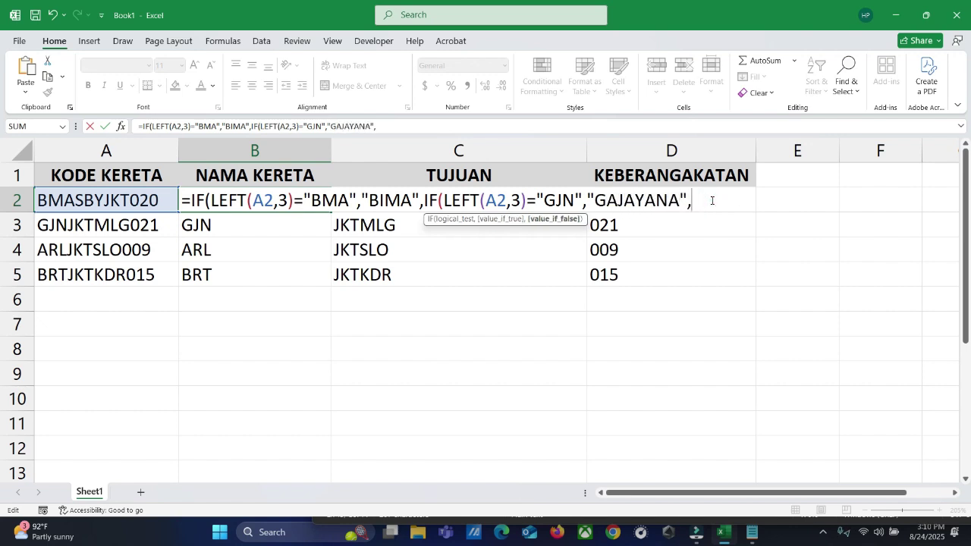
pyautogui.hotkey('ctrl', 'v')
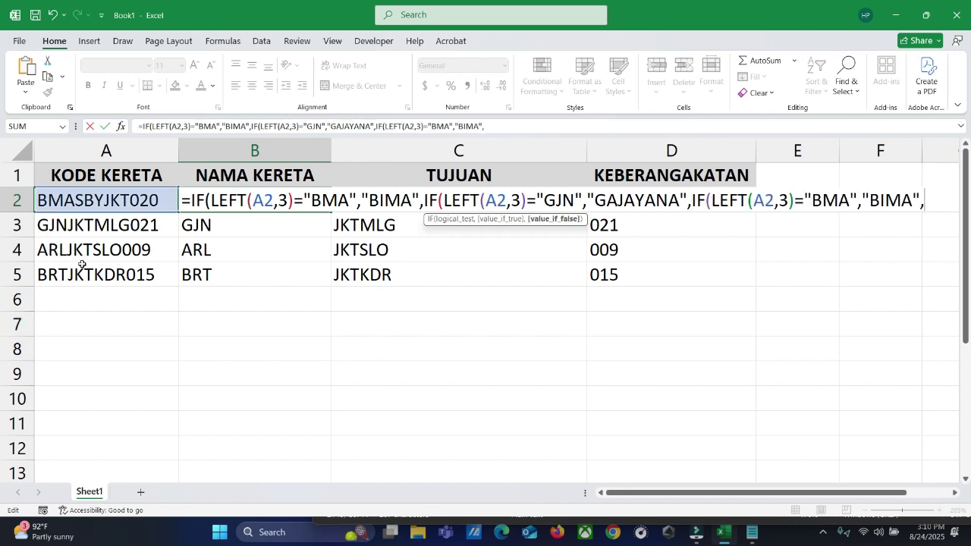
pyautogui.click(847, 201)
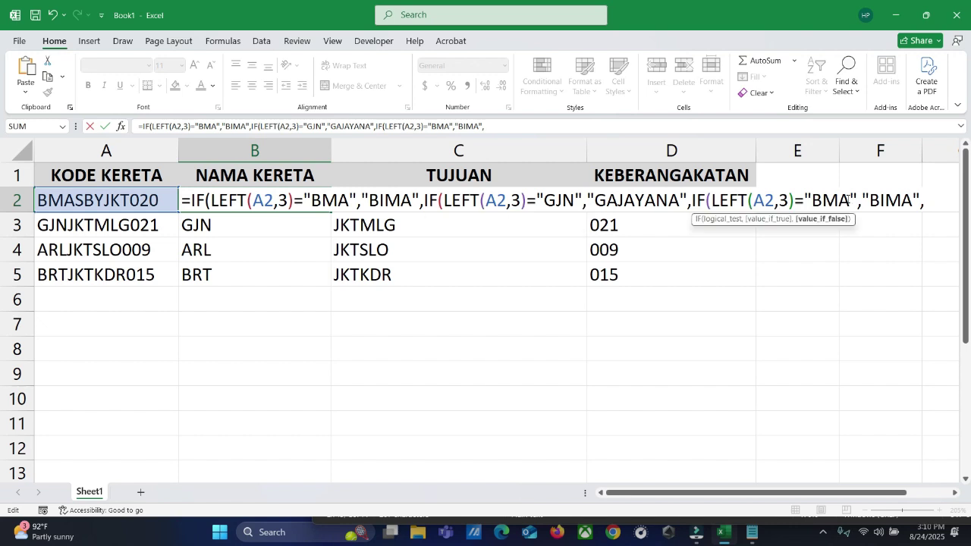
pyautogui.press('BackSpace')
pyautogui.press('BackSpace')
pyautogui.press('BackSpace')
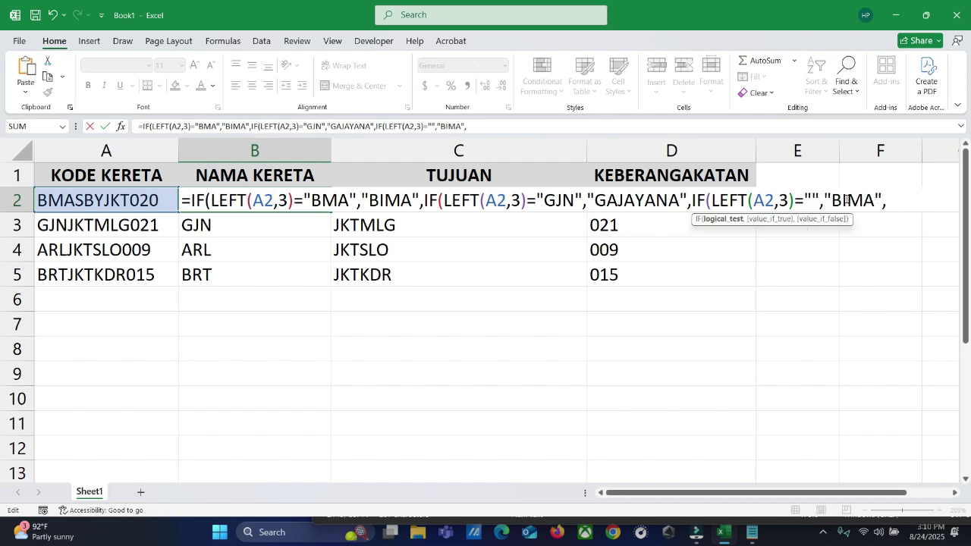
pyautogui.write('ARL')
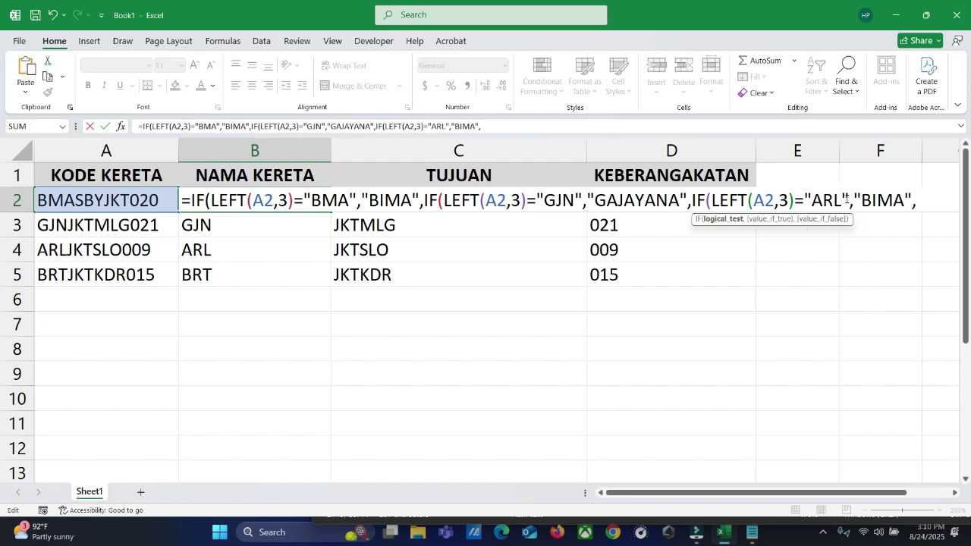
# Set the true value of the third IF in the B2 formula to "ARGO LAWU"
pyautogui.press('Right')
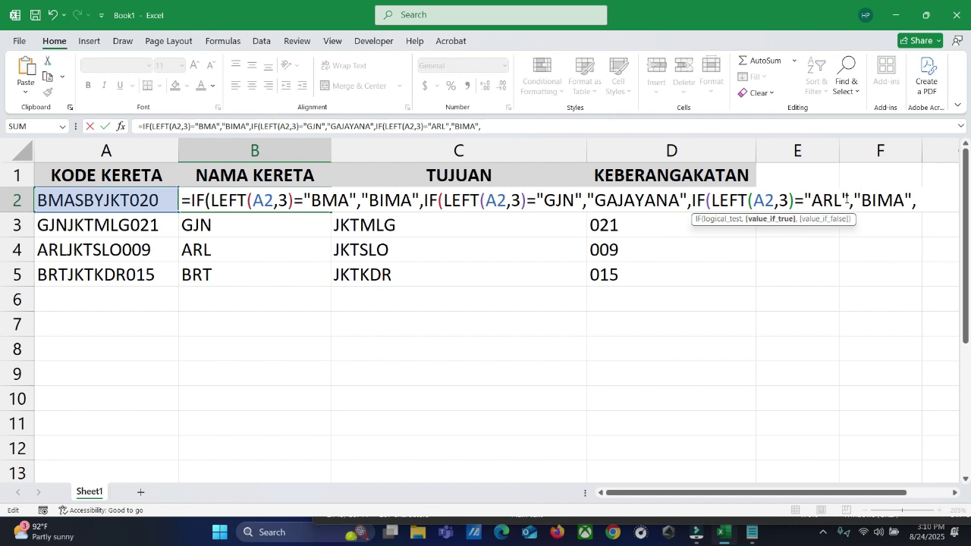
pyautogui.press('BackSpace')
pyautogui.press('BackSpace')
pyautogui.press('BackSpace')
pyautogui.press('BackSpace')
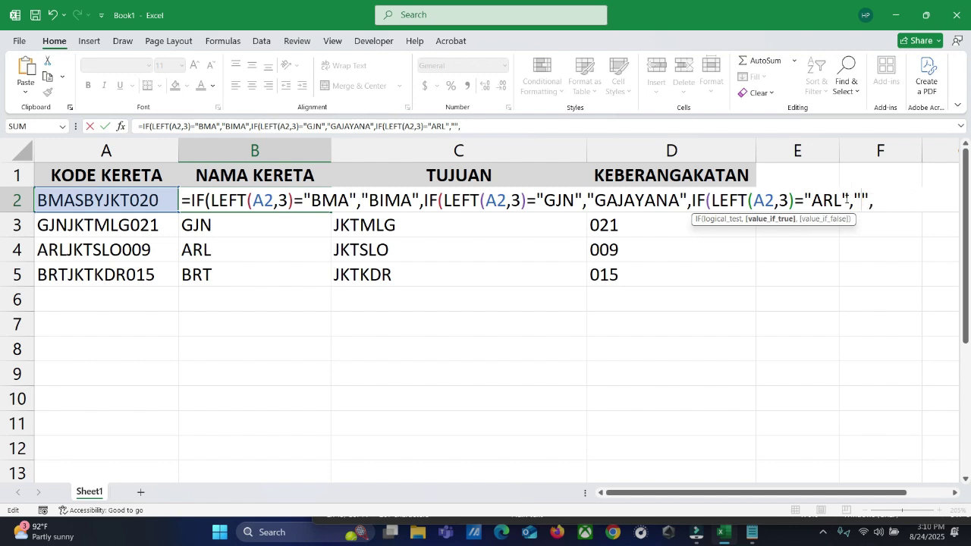
pyautogui.write('ARGO ')
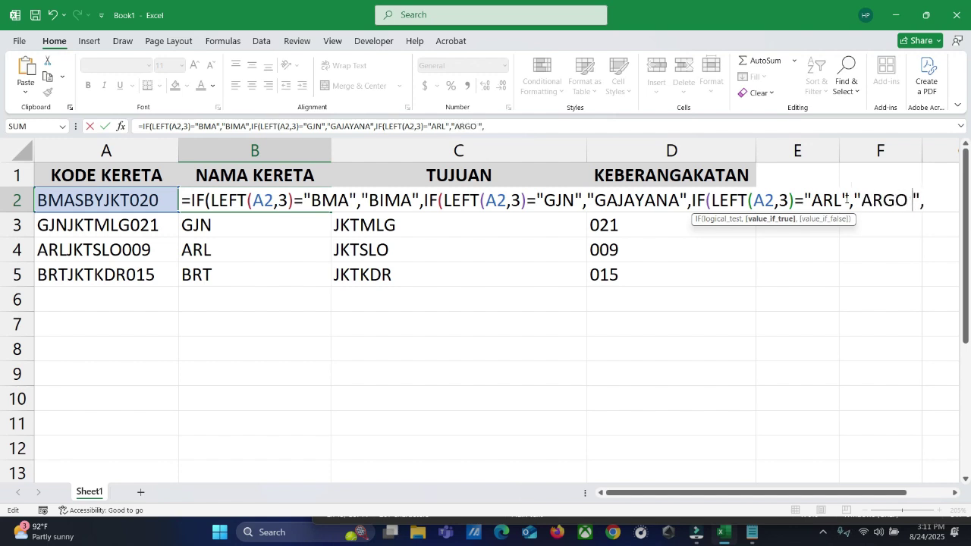
pyautogui.write('LAWU')
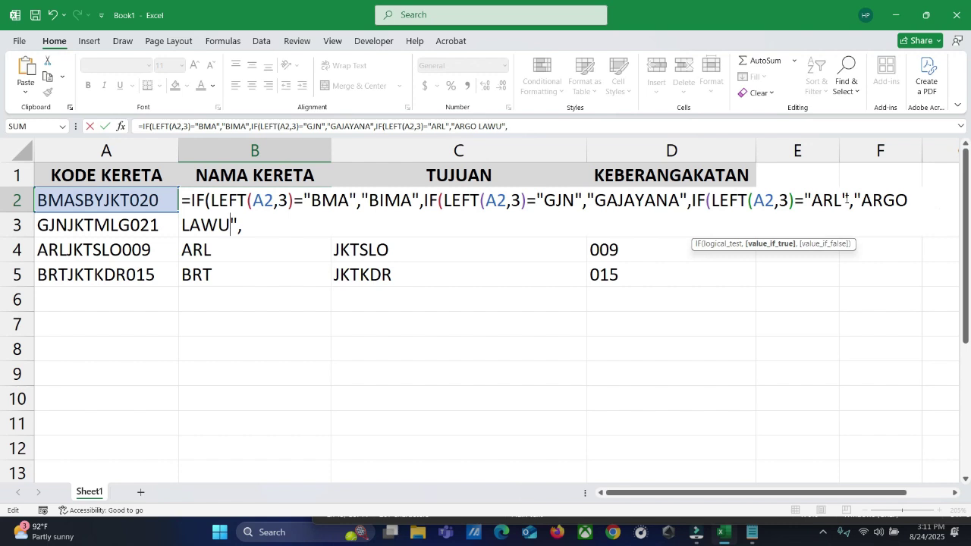
# Complete the B2 formula with "BRANTAS" as the final false value, close its parentheses, enter it and accept the suggested correction
pyautogui.write('","')
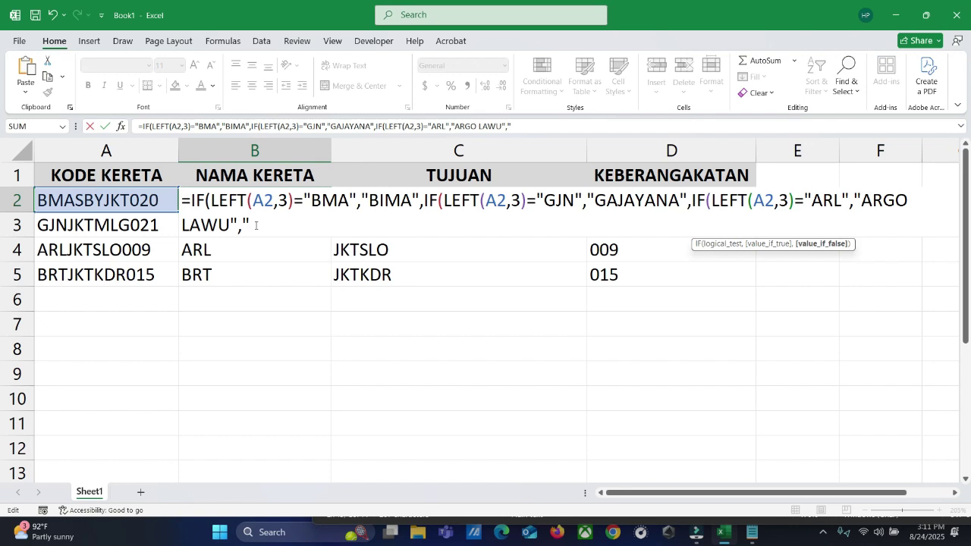
pyautogui.write('BRANTAS')
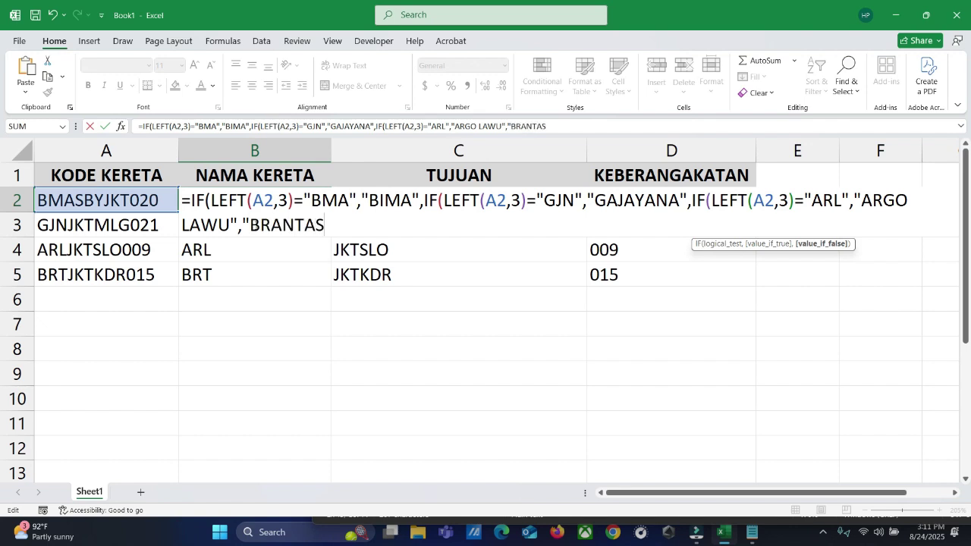
pyautogui.write('"')
pyautogui.write(')))')
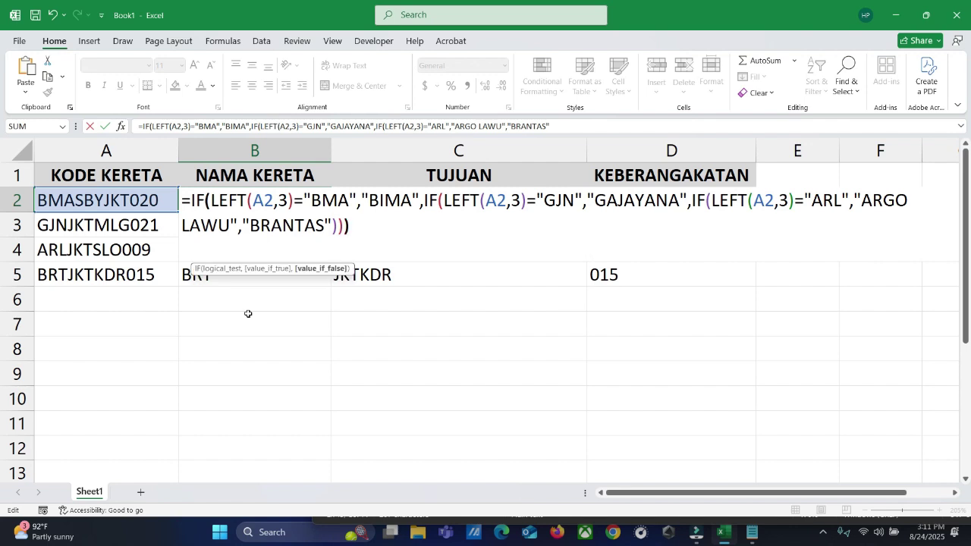
pyautogui.write(')')
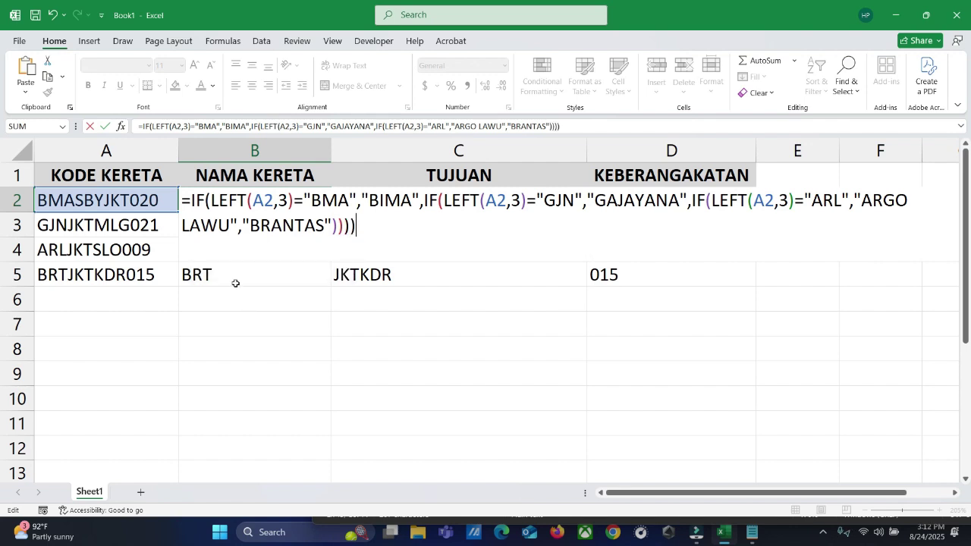
pyautogui.press('Return')
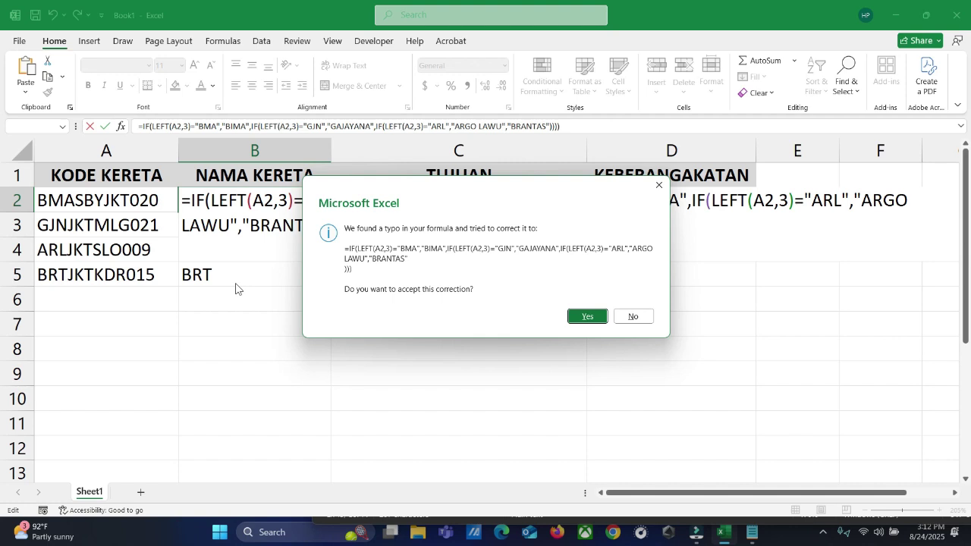
pyautogui.press('Return')
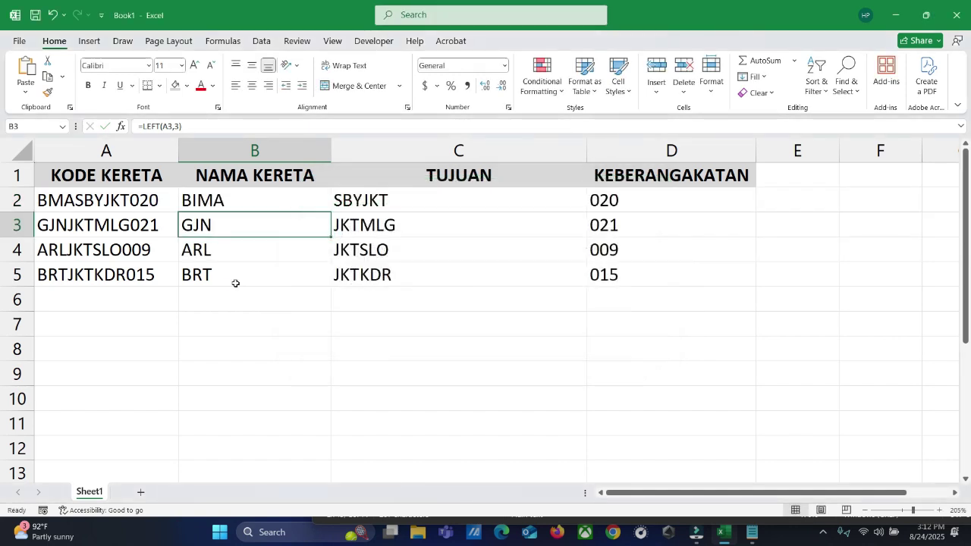
pyautogui.click(276, 207)
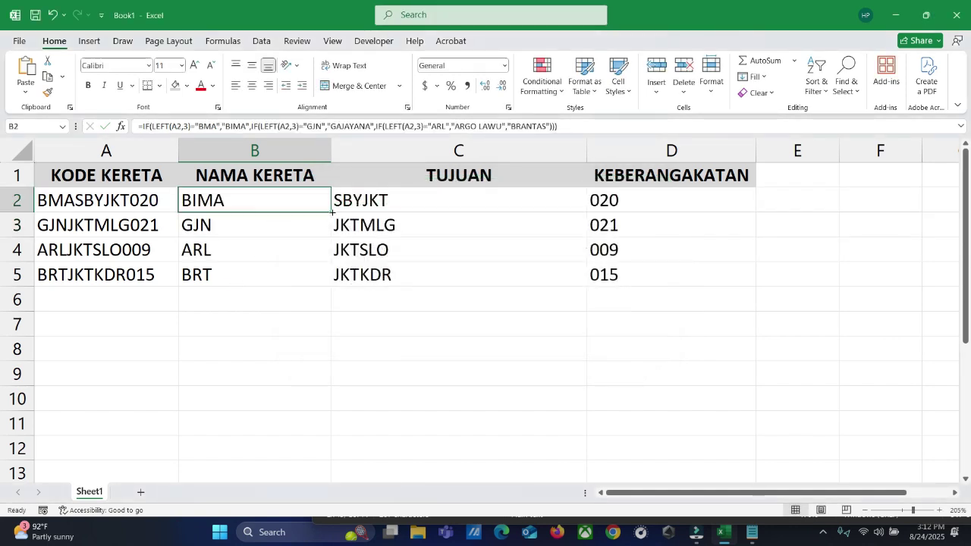
# Fill the B2 train name formula down to B5 and check the name in each row
pyautogui.moveTo(331, 212); pyautogui.dragTo(322, 291)
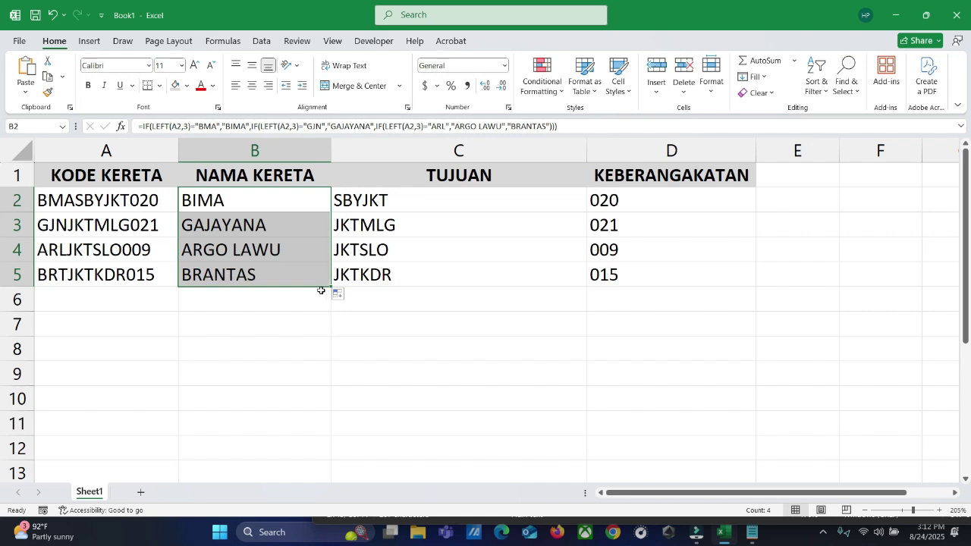
pyautogui.click(278, 205)
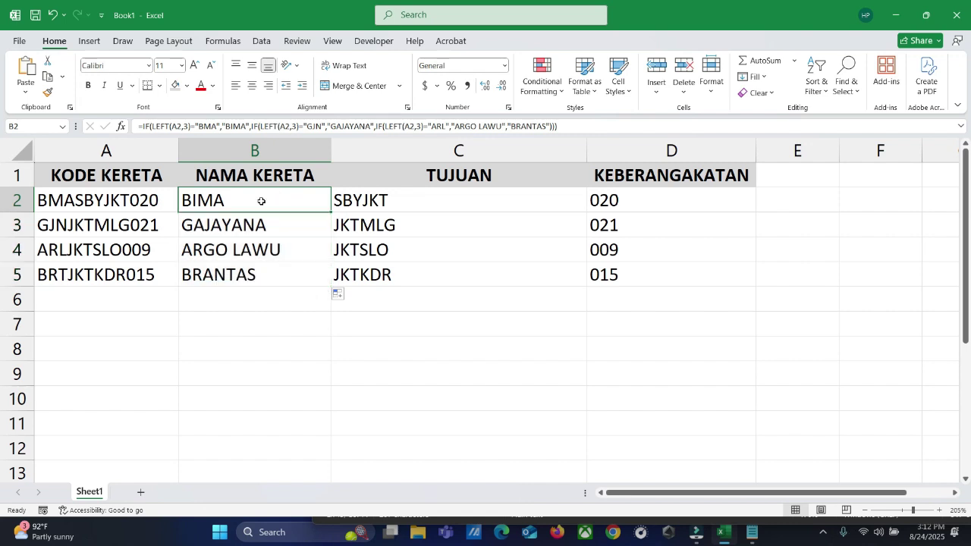
pyautogui.click(256, 223)
pyautogui.click(269, 255)
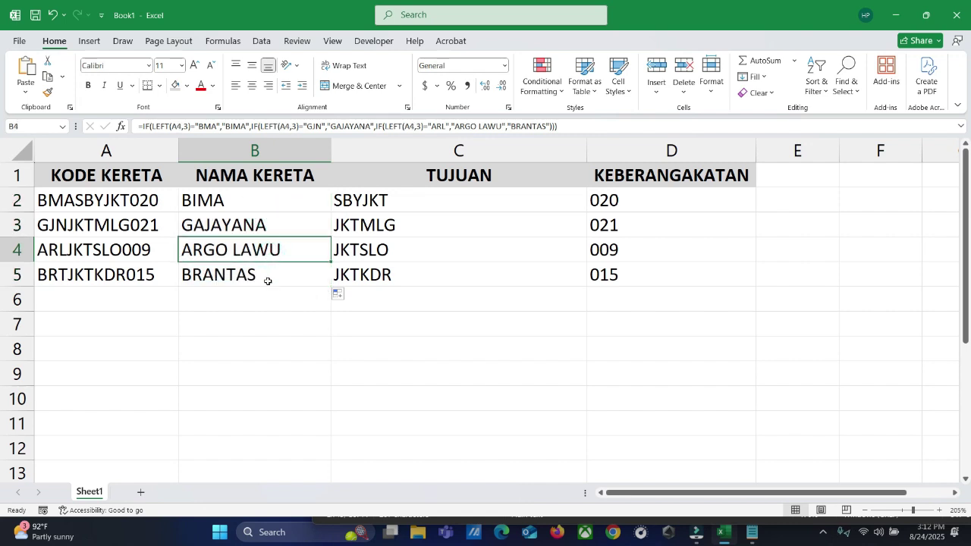
pyautogui.click(267, 281)
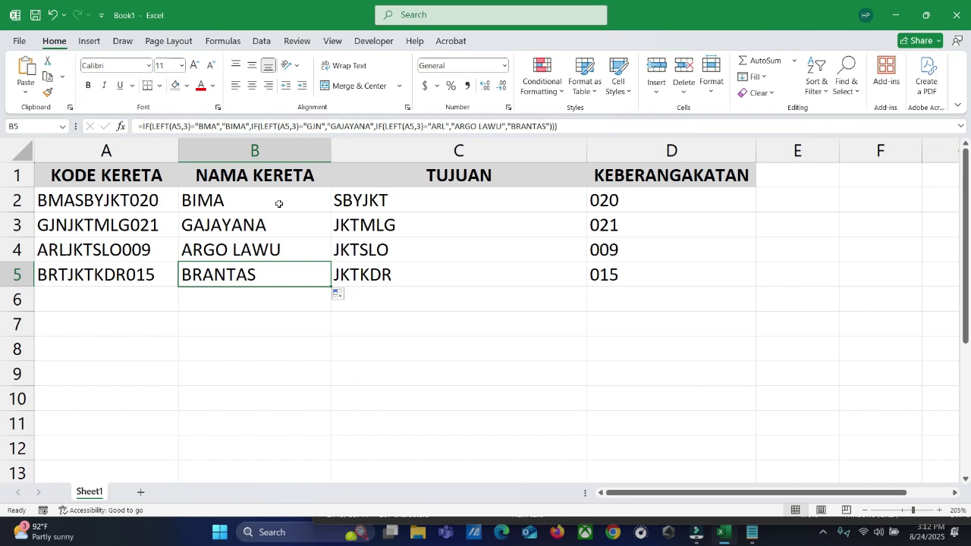
pyautogui.moveTo(279, 204); pyautogui.dragTo(267, 269)
# Consult the code list in the notes and wrap the MID formula in C2 in an IF that tests for "SBYJKT"
pyautogui.hotkey('alt', 'Tab')
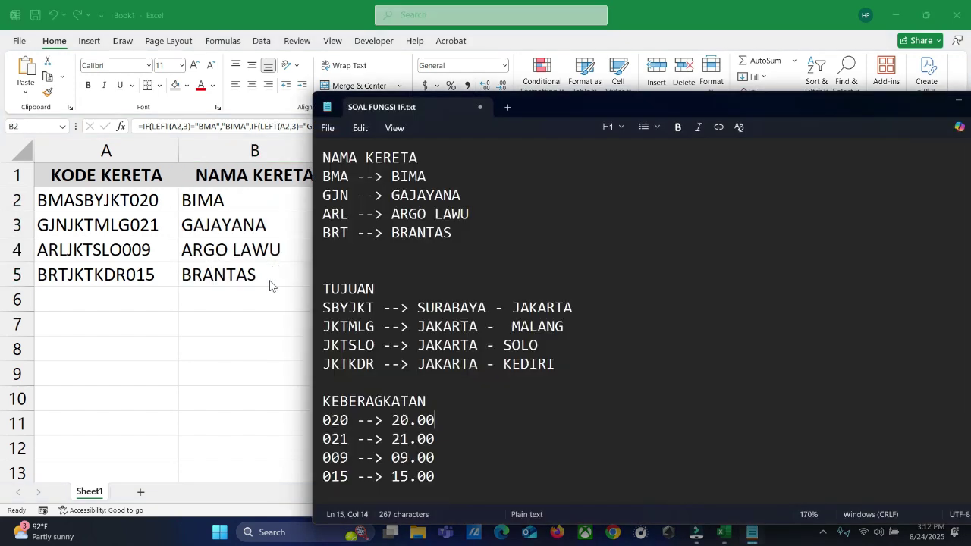
pyautogui.hotkey('alt', 'Tab')
pyautogui.click(411, 206)
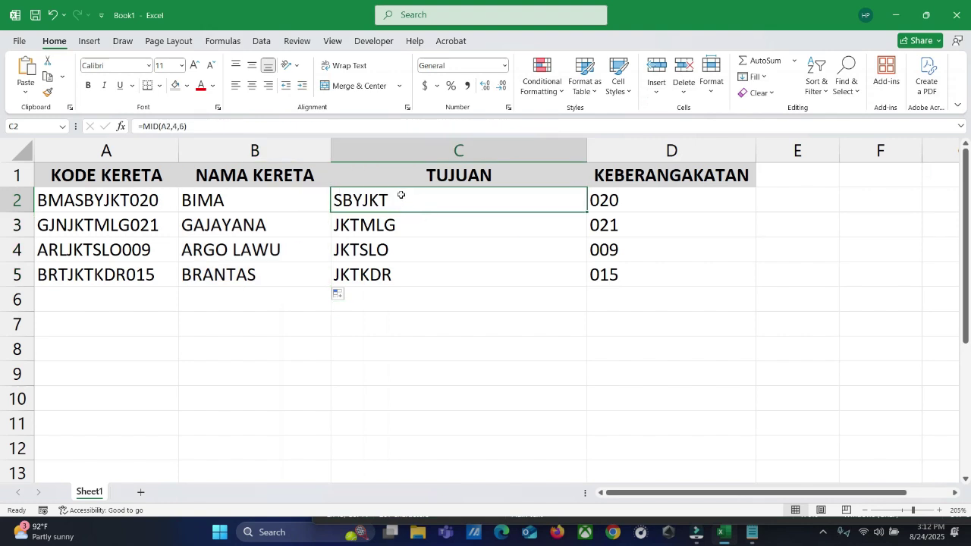
pyautogui.doubleClick(401, 198)
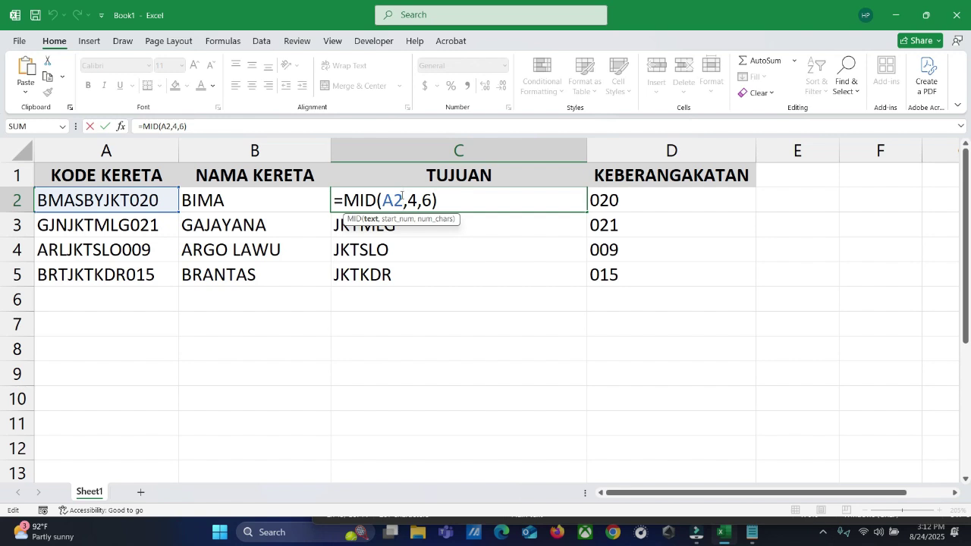
pyautogui.click(343, 201)
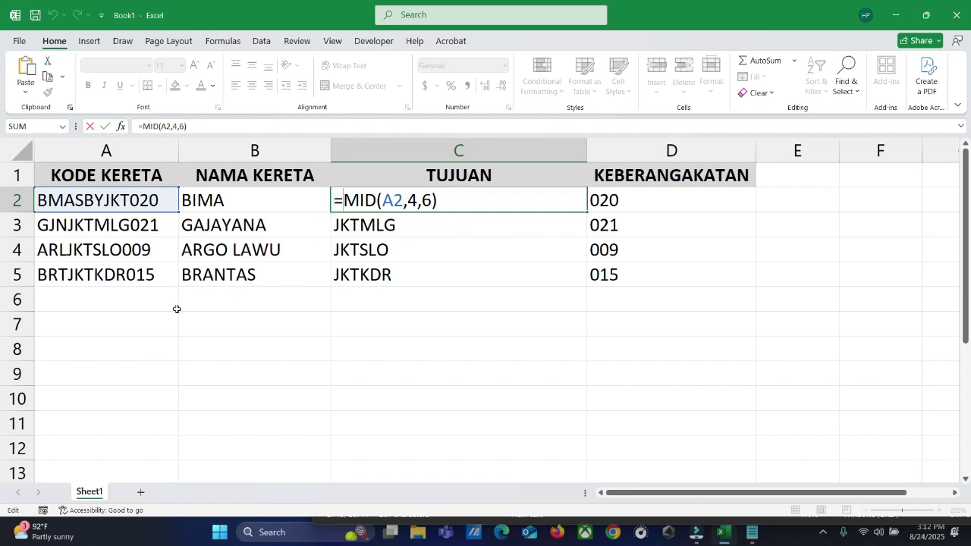
pyautogui.write('IF')
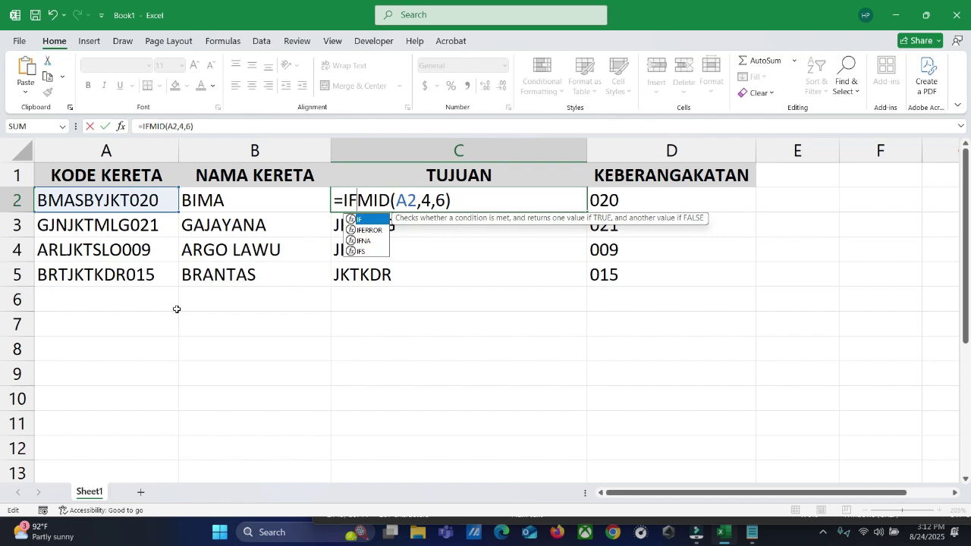
pyautogui.write('(')
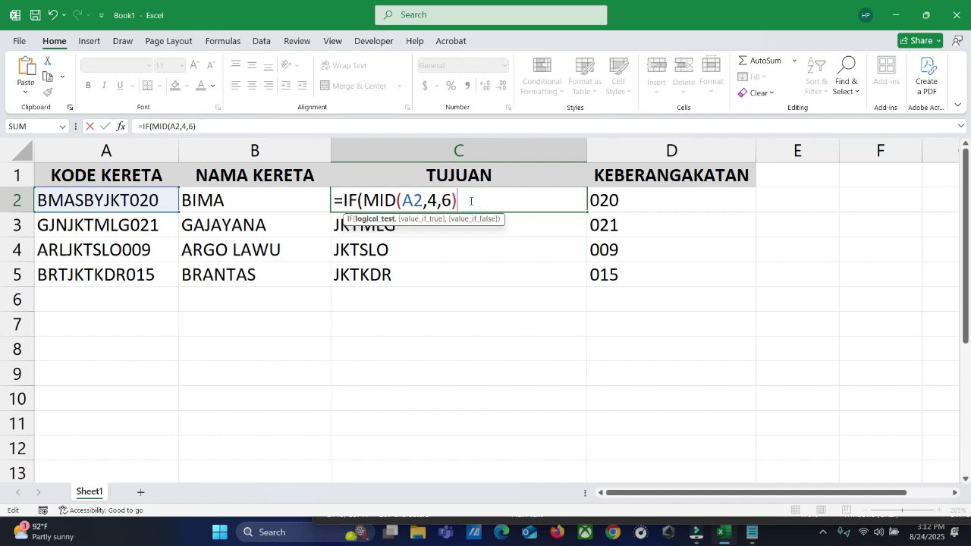
pyautogui.write('="SBYJKT')
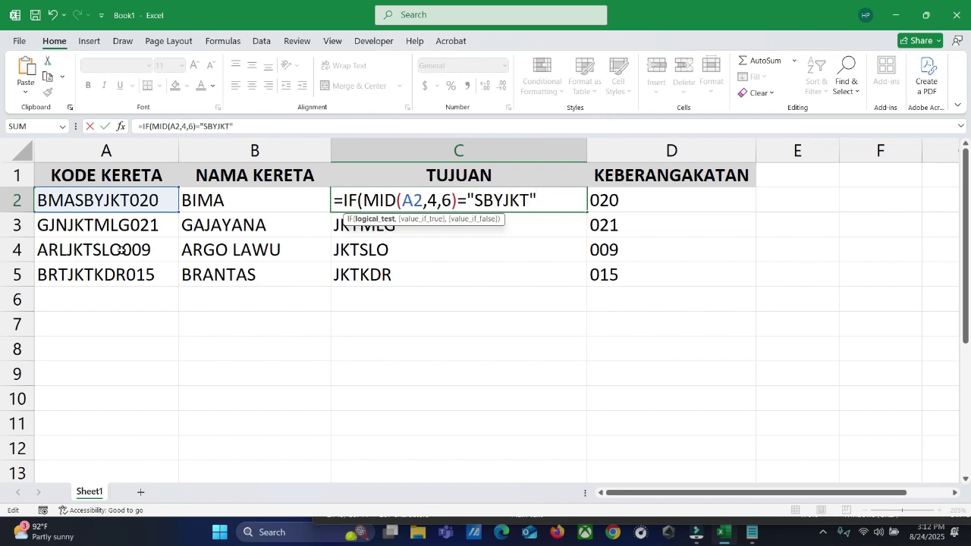
pyautogui.write('",')
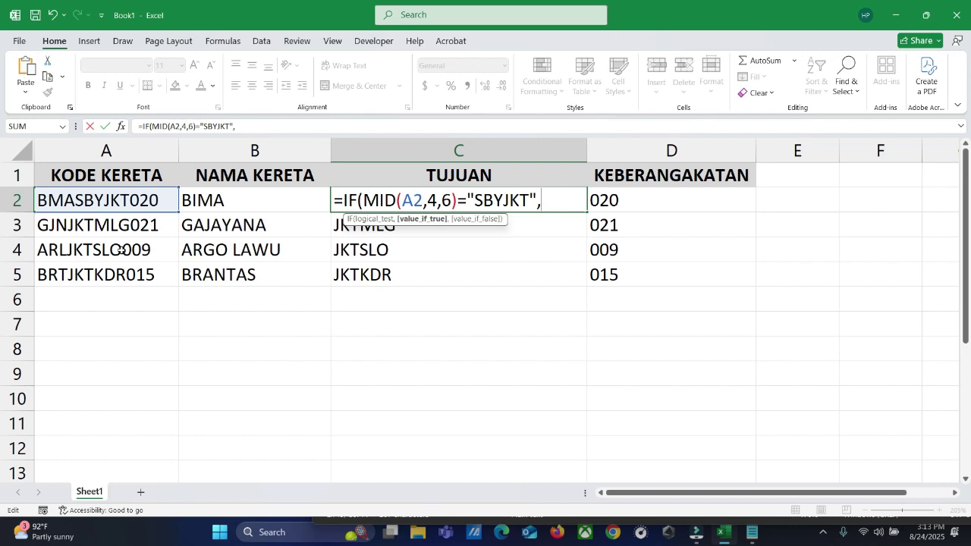
# Set the true value of the first IF in the C2 formula to "SURABAYA-JAKARTA", followed by a comma
pyautogui.write('"SURABAYA')
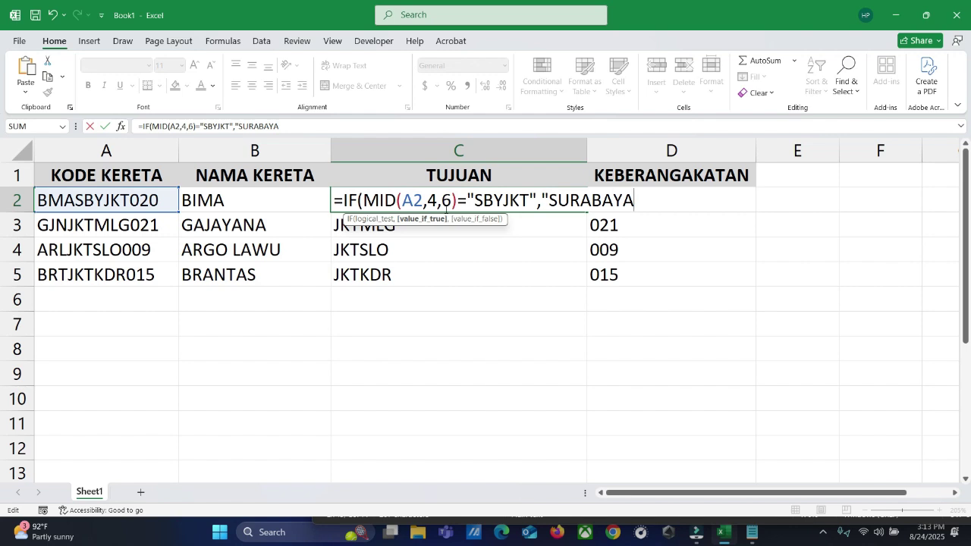
pyautogui.write('-JAKARTA')
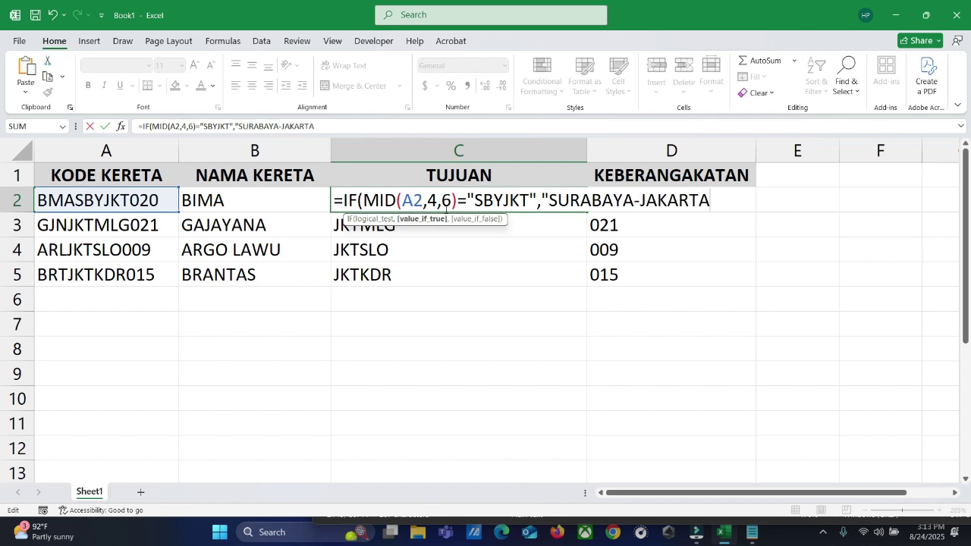
pyautogui.write('",')
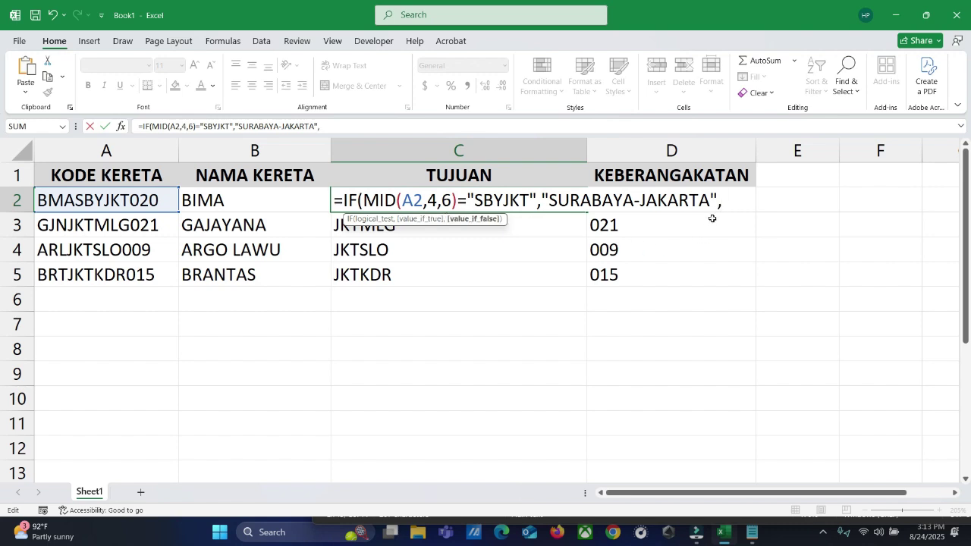
# Append a copy of the IF segment to the C2 formula as a second IF and set its tested code to "JKTMLG"
pyautogui.moveTo(723, 199); pyautogui.dragTo(346, 199)
pyautogui.hotkey('ctrl', 'c')
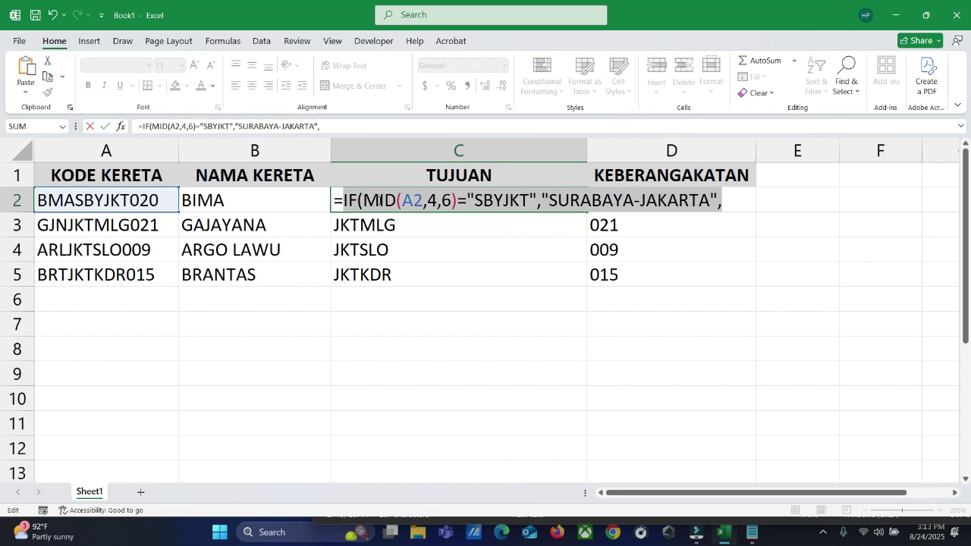
pyautogui.click(742, 203)
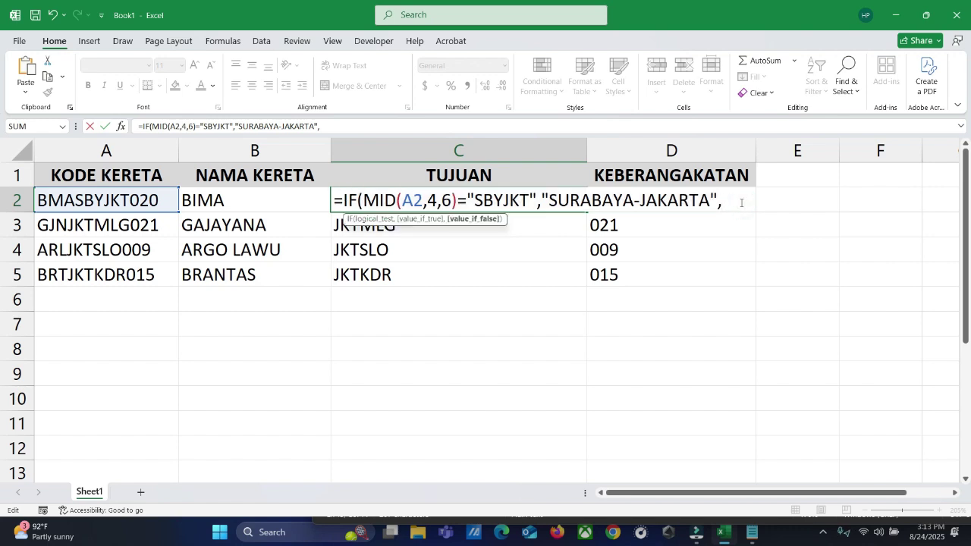
pyautogui.hotkey('ctrl', 'v')
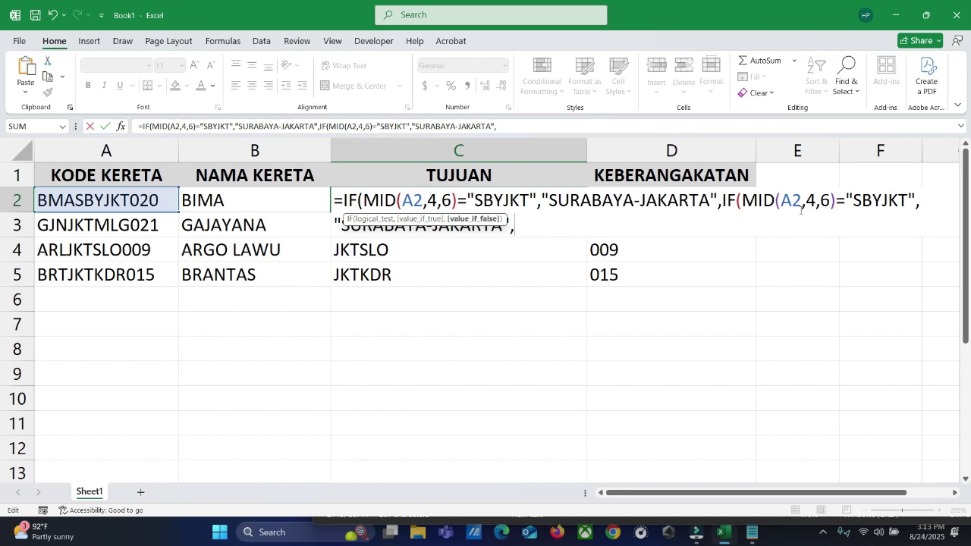
pyautogui.click(908, 203)
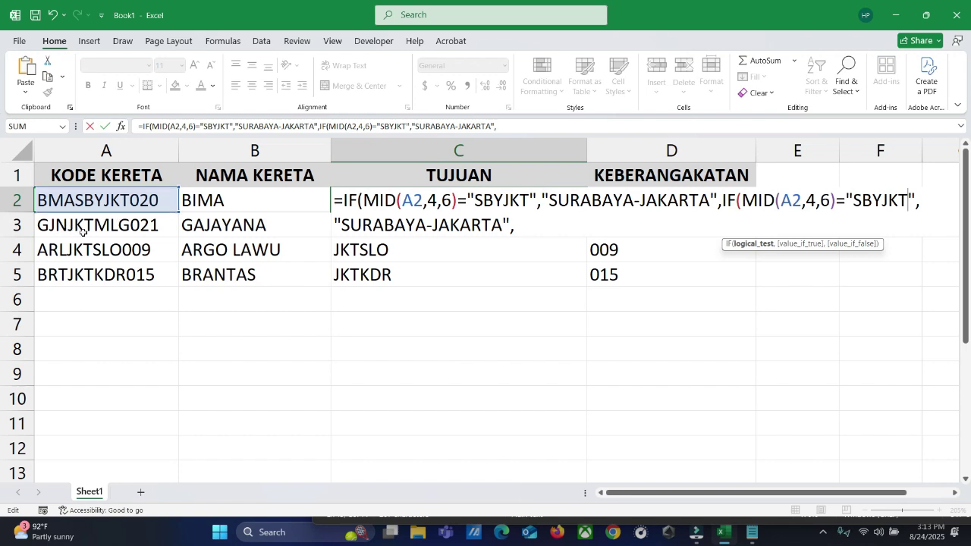
pyautogui.click(907, 200)
pyautogui.moveTo(907, 198); pyautogui.dragTo(858, 196)
pyautogui.write('JKTML')
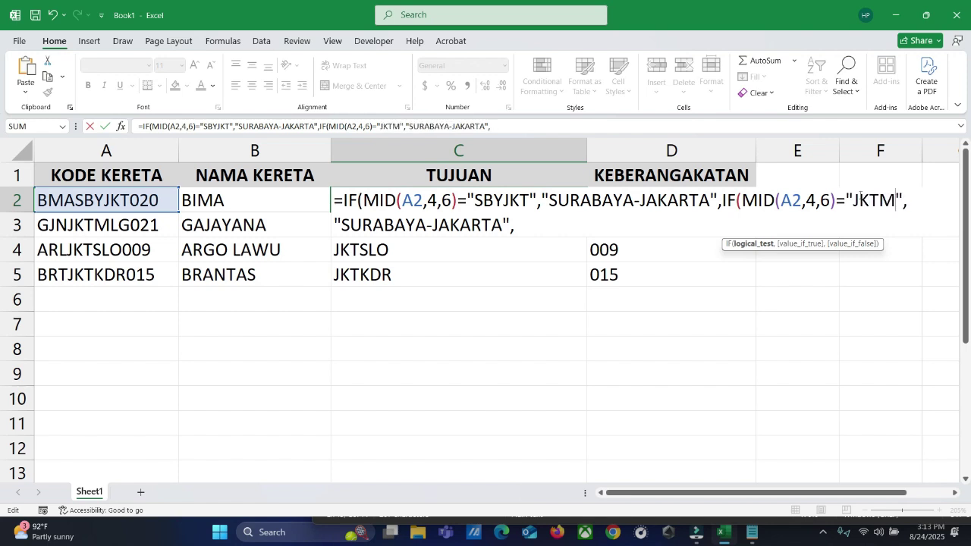
pyautogui.write('G')
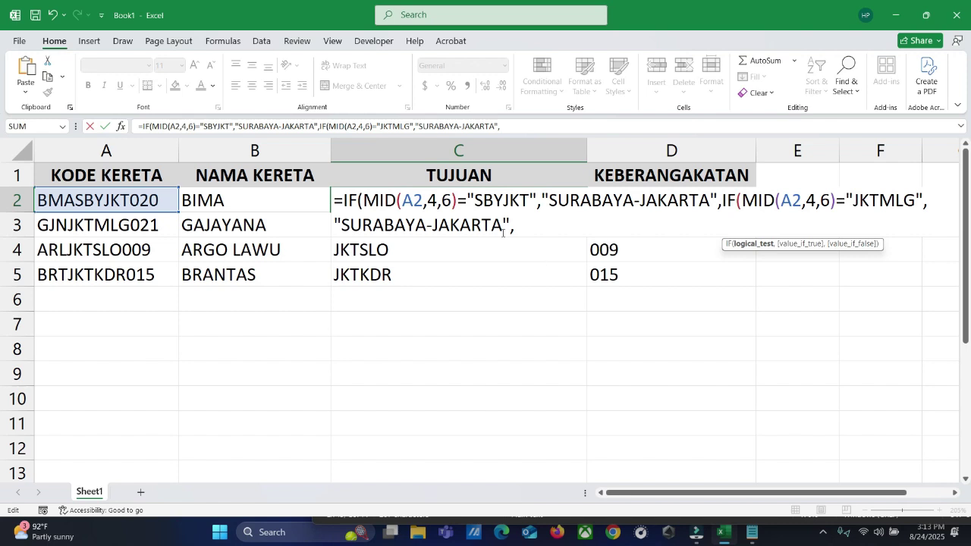
# Set the true value of the second IF in the C2 formula to "JAKARTA-MALANG"
pyautogui.moveTo(501, 227); pyautogui.dragTo(344, 232)
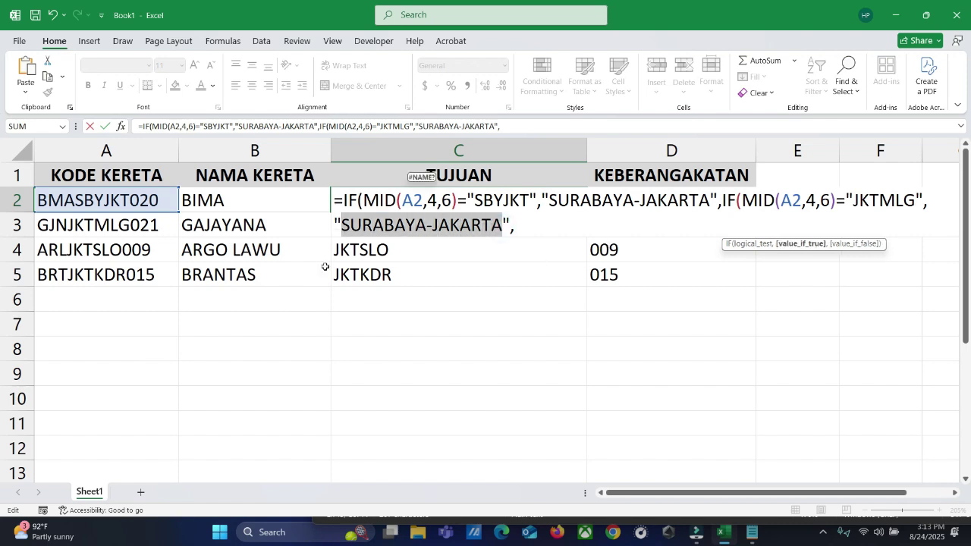
pyautogui.write('JAKARTA')
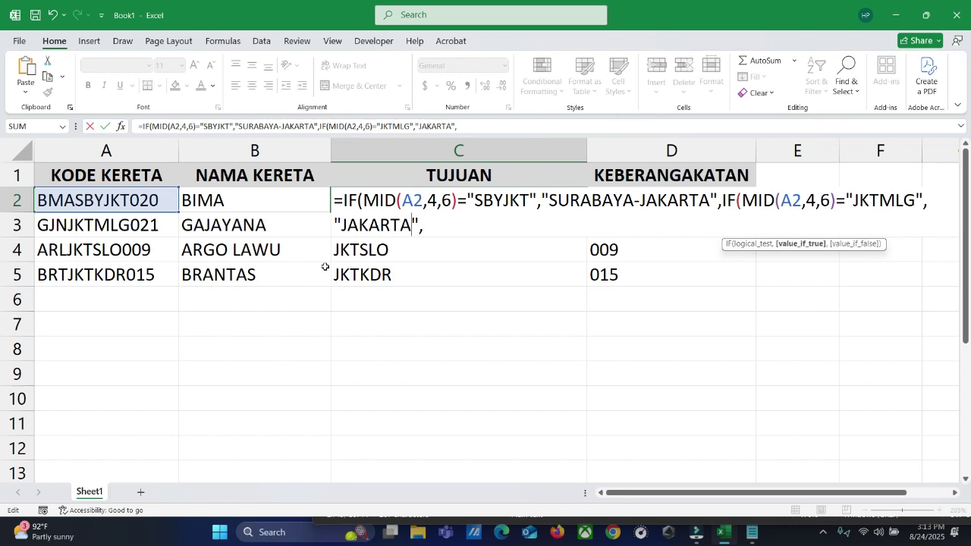
pyautogui.write('-MALANG')
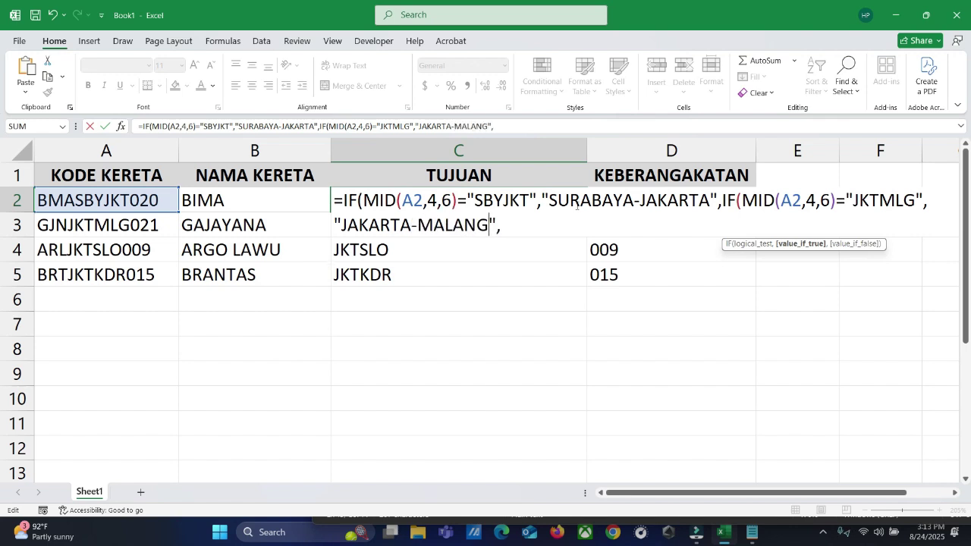
# Append the copied IF segment to the C2 formula as a third IF and set its tested code to "JKTSLO"
pyautogui.click(512, 225)
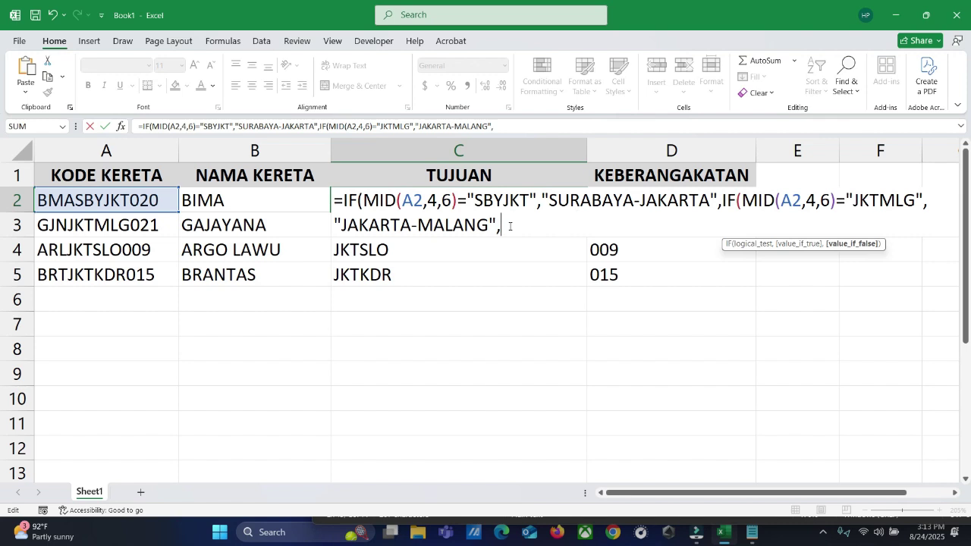
pyautogui.hotkey('ctrl', 'v')
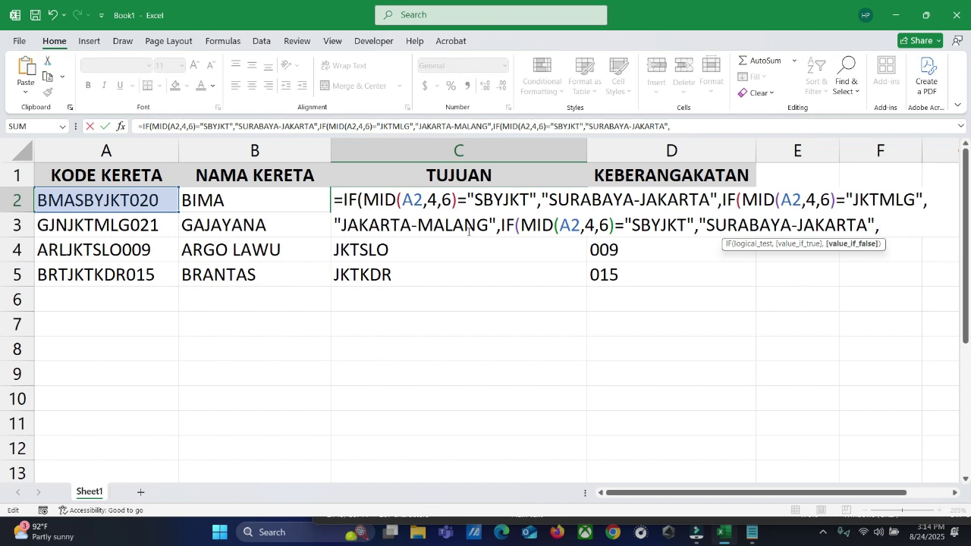
pyautogui.click(683, 226)
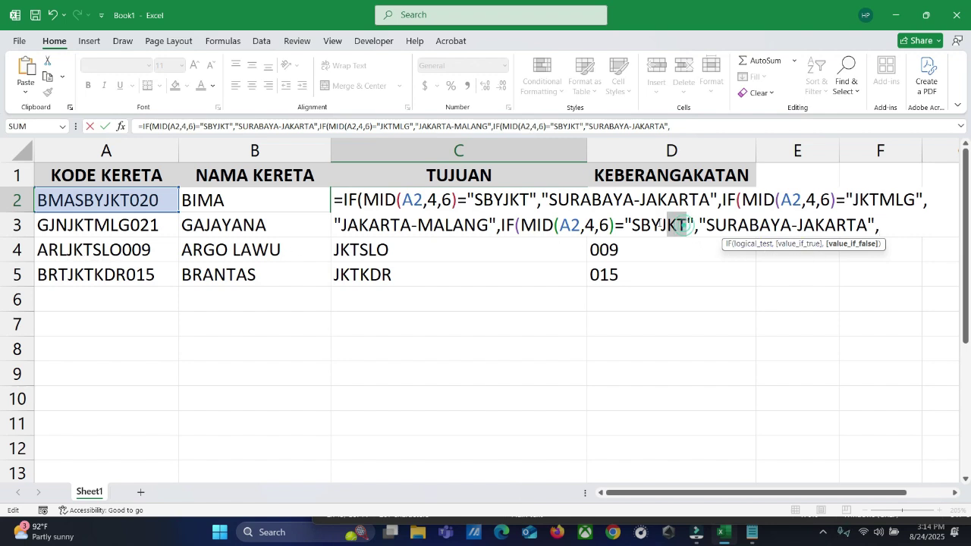
pyautogui.moveTo(659, 225); pyautogui.dragTo(631, 225)
pyautogui.write('J')
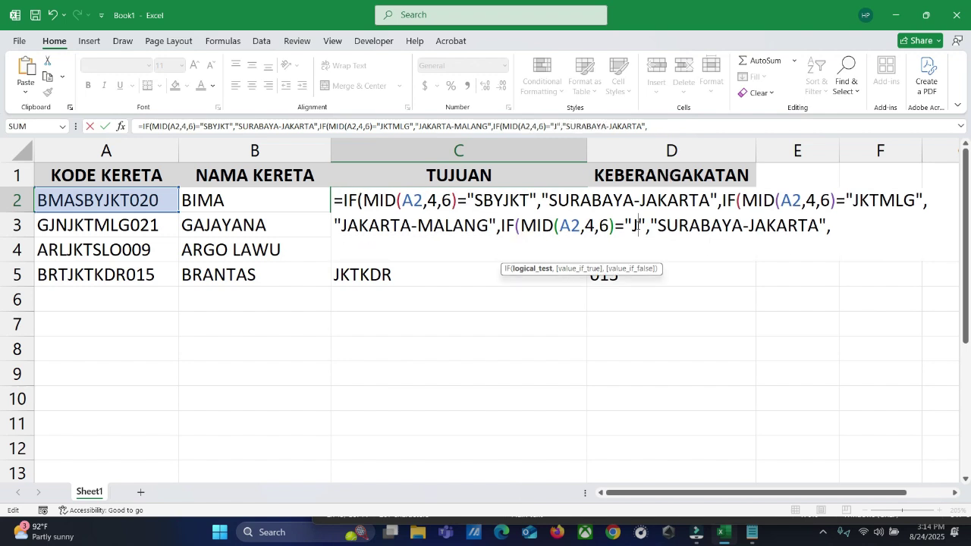
pyautogui.write('KTSLO')
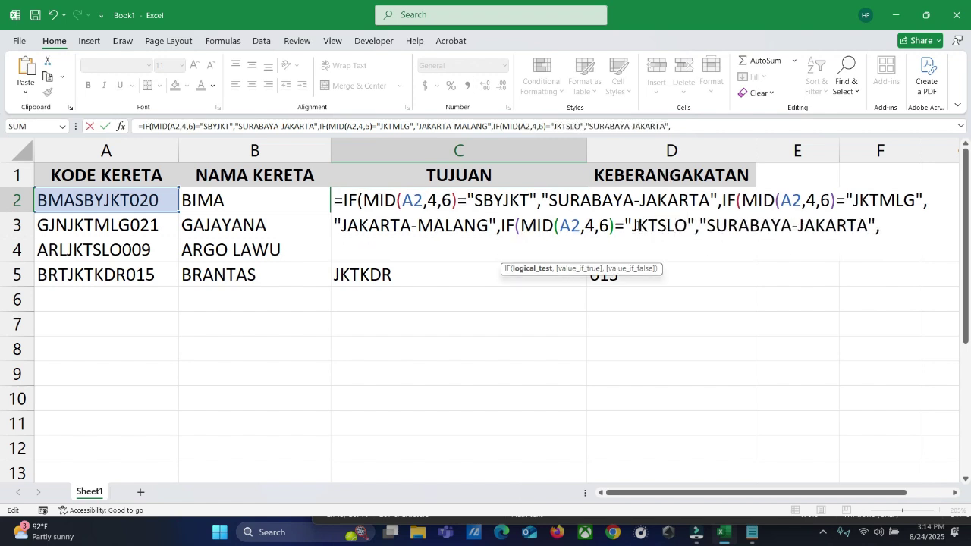
# Set the true value of the third IF in the C2 formula to "JAKARTA-SOLO"
pyautogui.moveTo(868, 225); pyautogui.dragTo(711, 218)
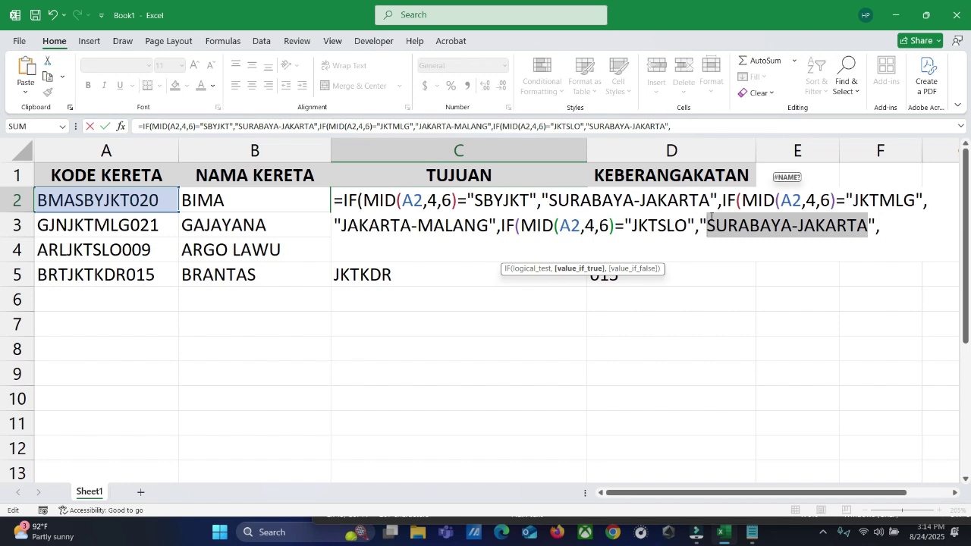
pyautogui.write('JAKARTA')
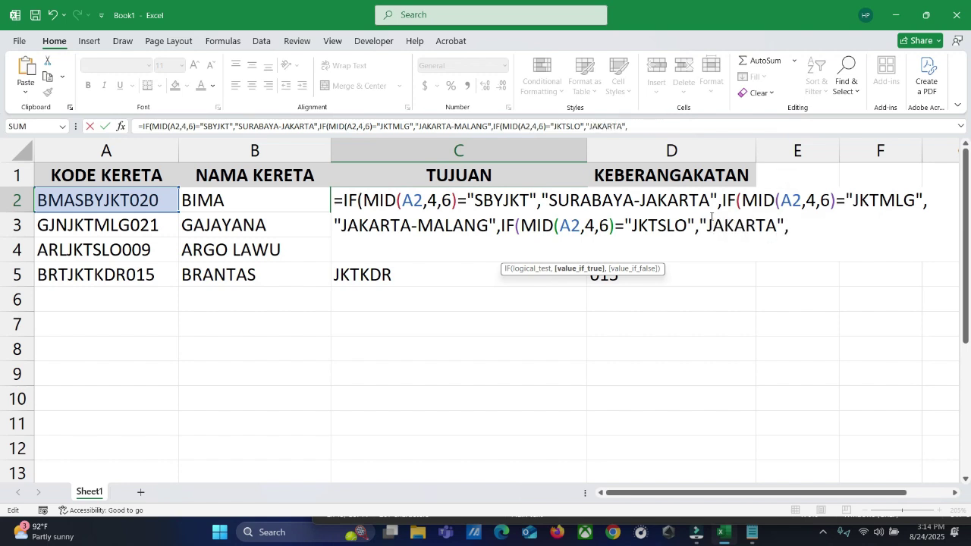
pyautogui.write('-SOLO')
# Add "JAKARTA-KEDIRI" as the final false value of the C2 formula and close its three parentheses
pyautogui.click(855, 224)
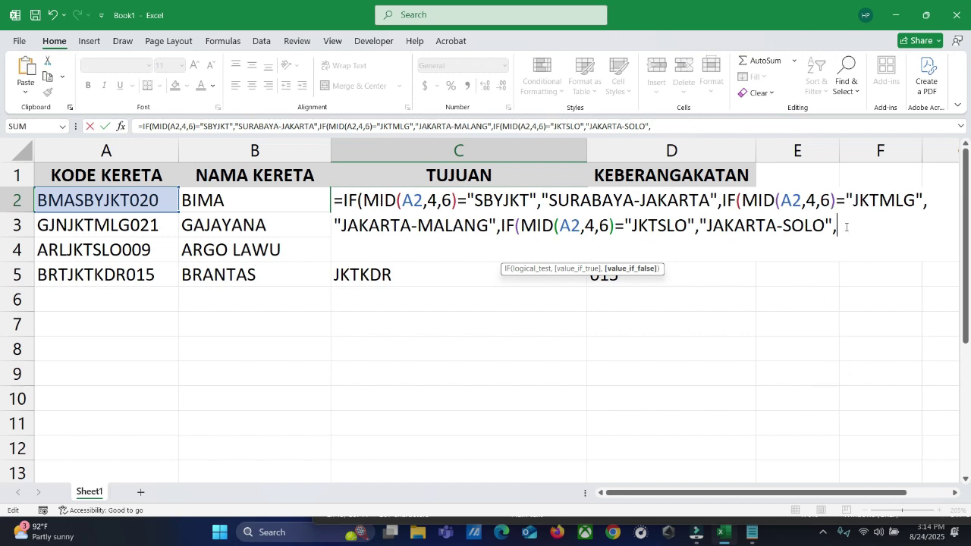
pyautogui.write('"JAKARTA')
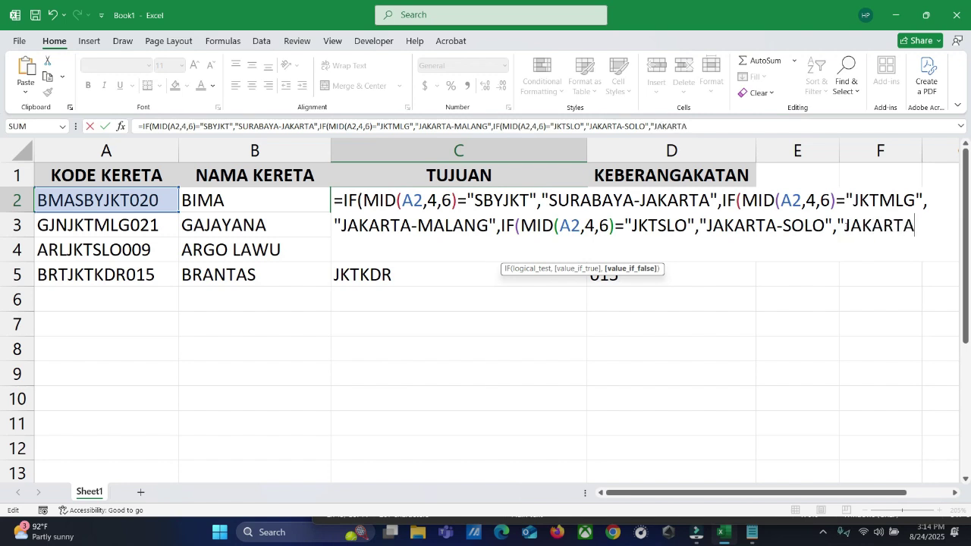
pyautogui.write('-KEDIRI')
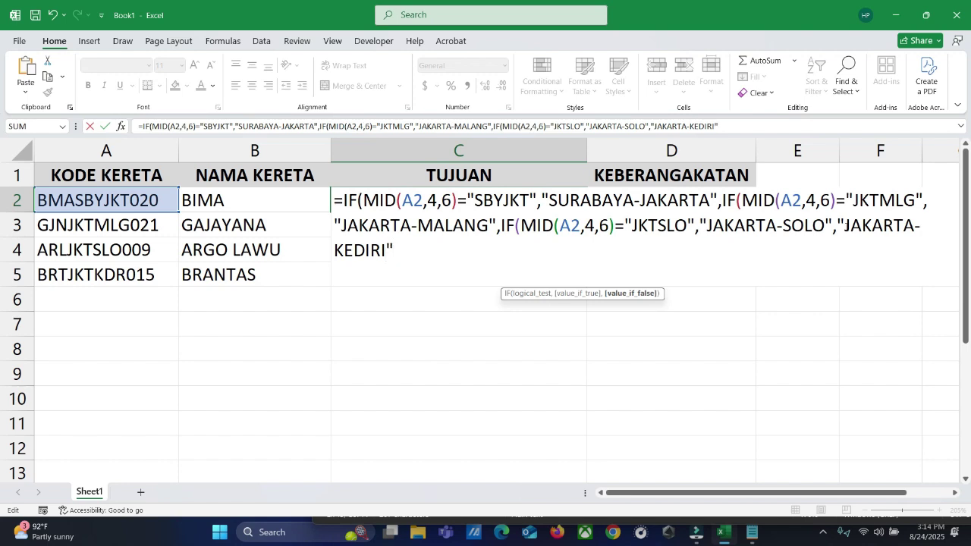
pyautogui.write('")))')
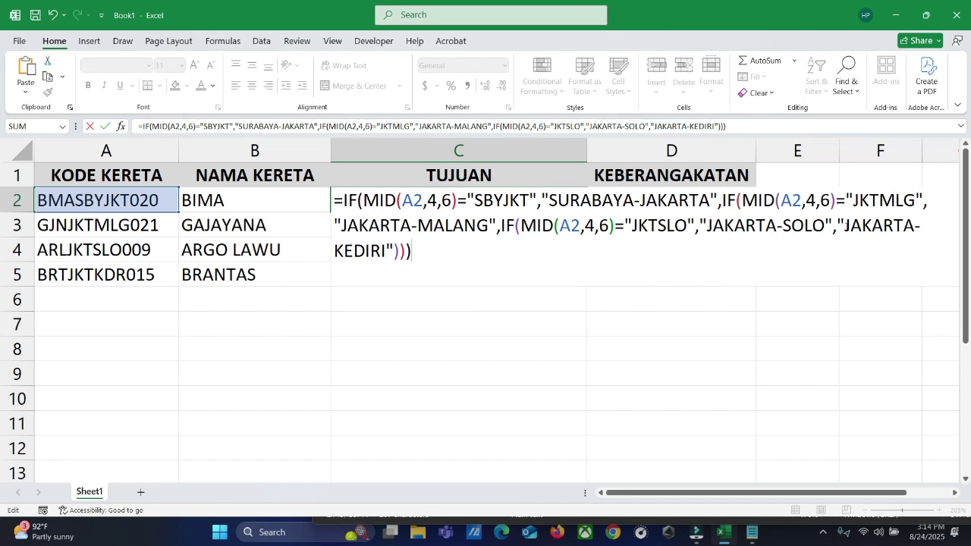
# Close and commit the nested IF formula in C2, then fill it down the TUJUAN column to C5
pyautogui.write(')')
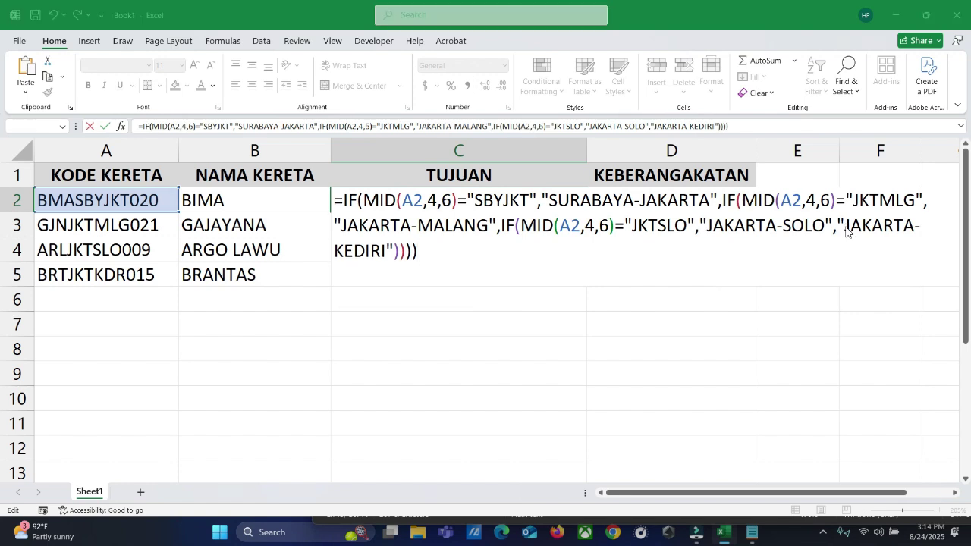
pyautogui.press('Return')
pyautogui.press('Return')
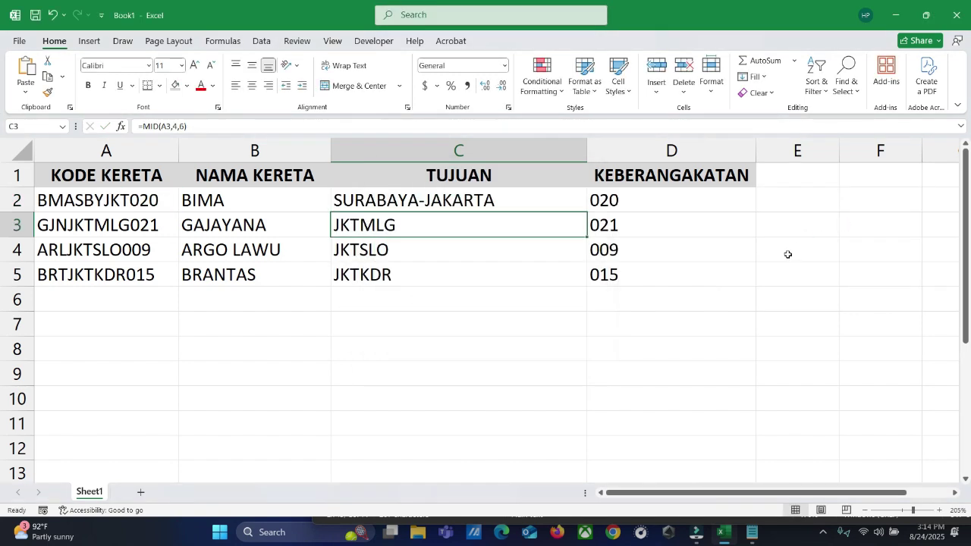
pyautogui.click(526, 205)
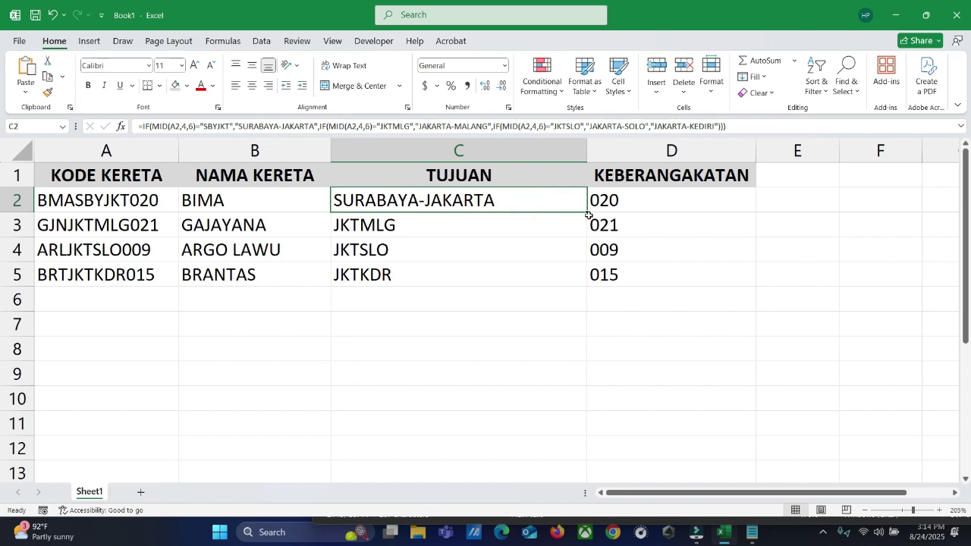
pyautogui.moveTo(587, 212); pyautogui.dragTo(564, 288)
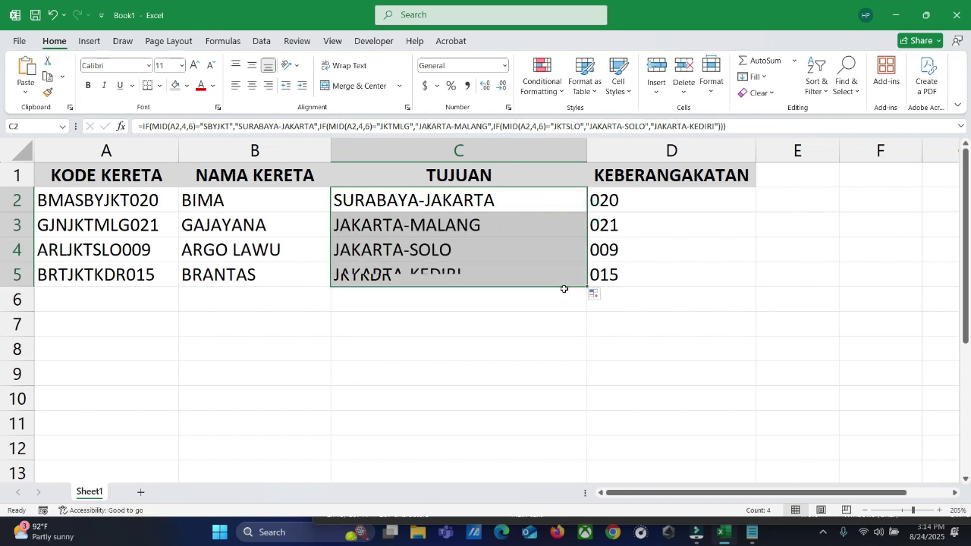
pyautogui.click(536, 338)
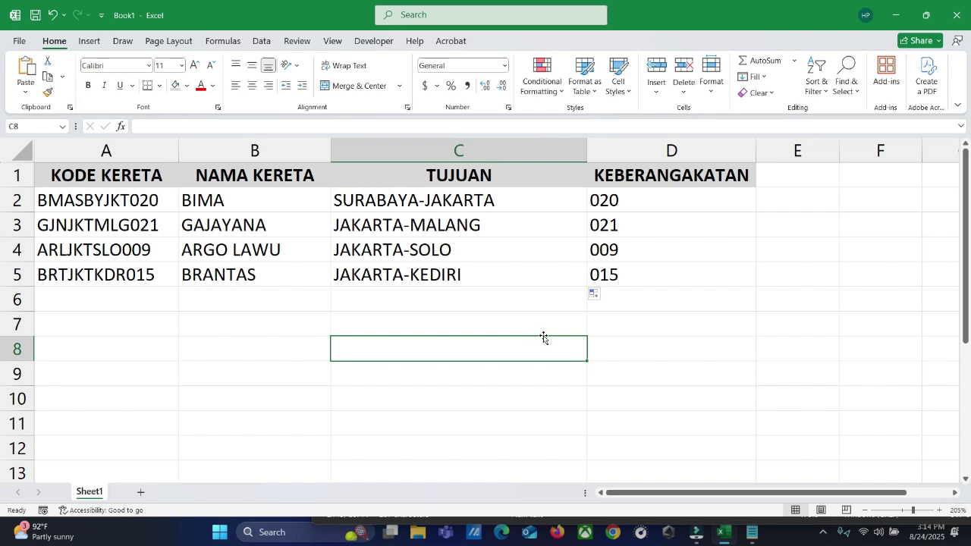
# Open the RIGHT formula in D2 for editing and insert an IF function in front of RIGHT
pyautogui.click(672, 199)
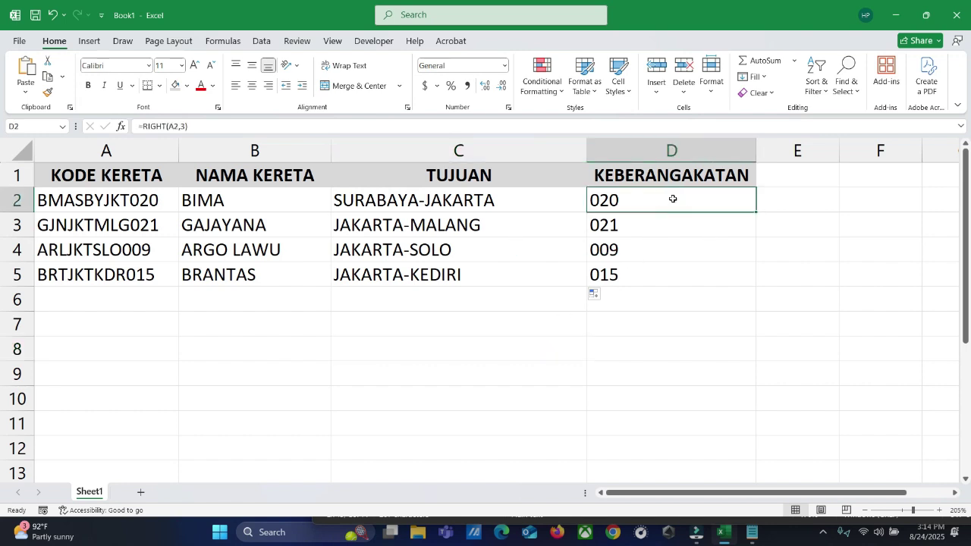
pyautogui.moveTo(702, 494)
pyautogui.mouseDown()
pyautogui.moveTo(744, 504)
pyautogui.moveTo(705, 495)
pyautogui.mouseUp()
pyautogui.doubleClick(634, 199)
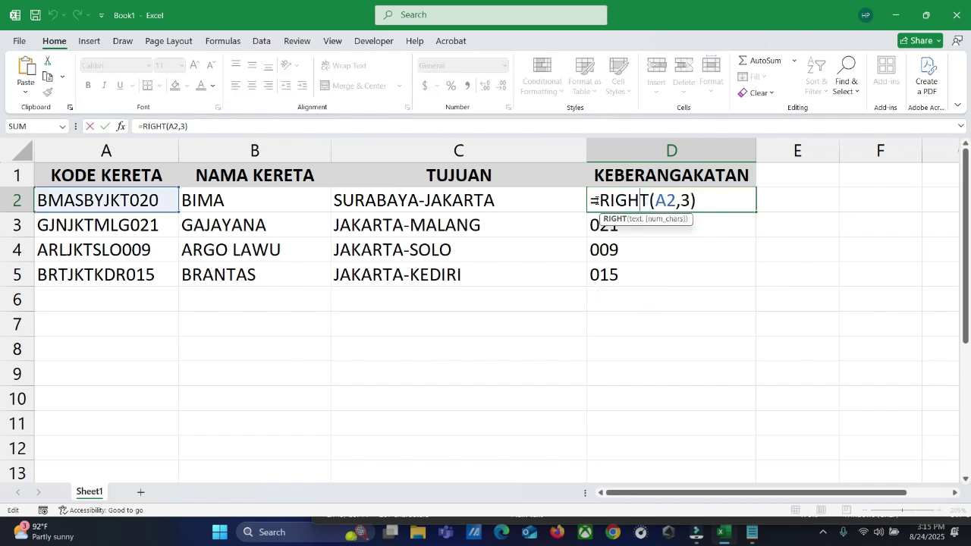
pyautogui.click(597, 200)
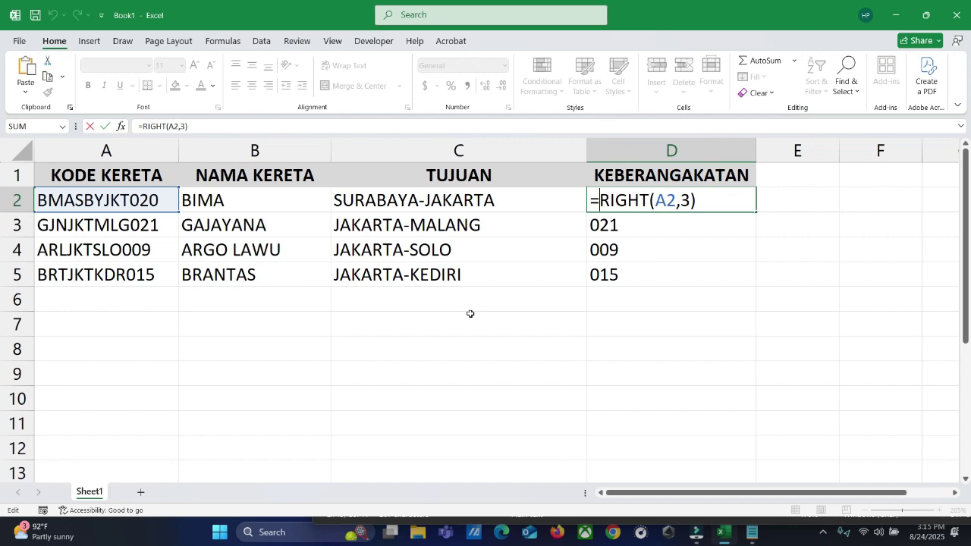
pyautogui.write('IF')
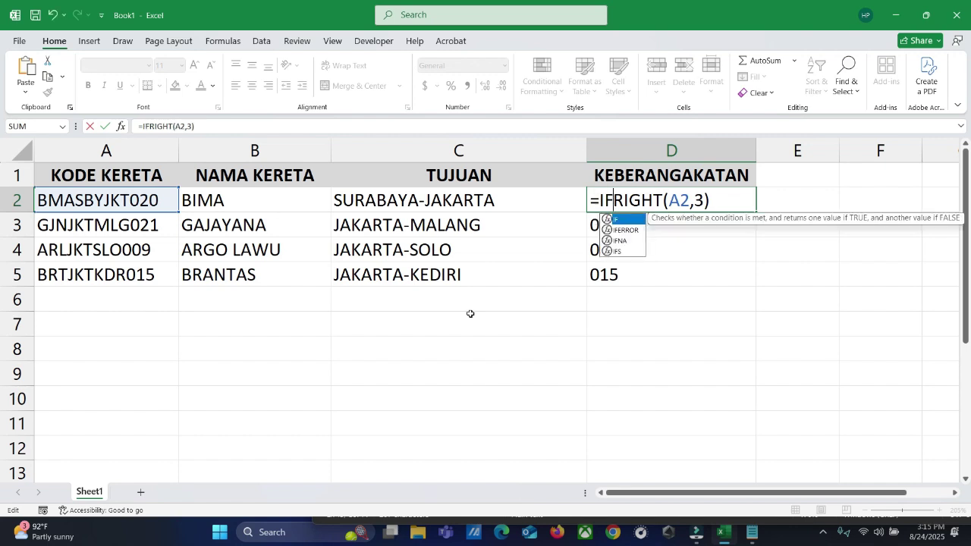
pyautogui.write('(')
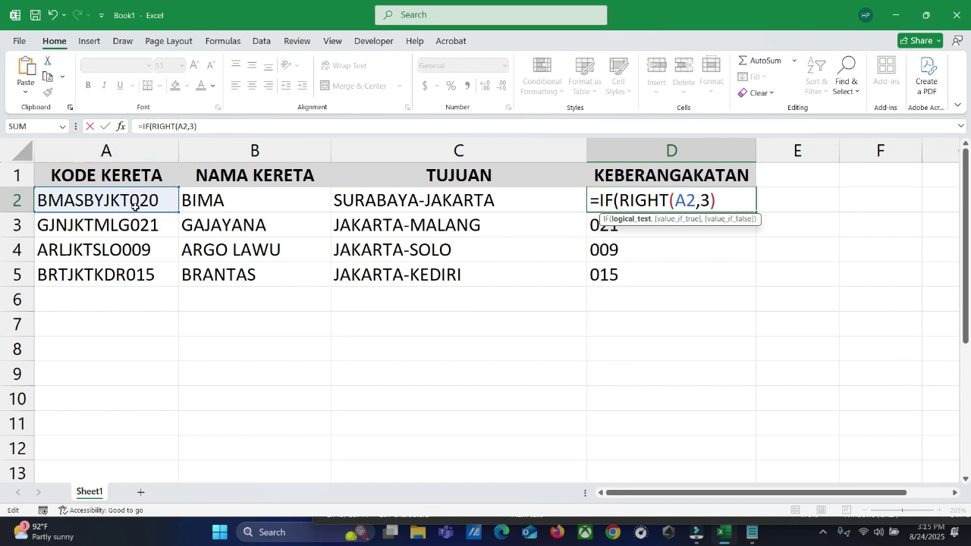
# Make the IF in D2 test RIGHT(A2,3) against the text "020" and return "20.00" when true
pyautogui.click(741, 206)
pyautogui.write('=020')
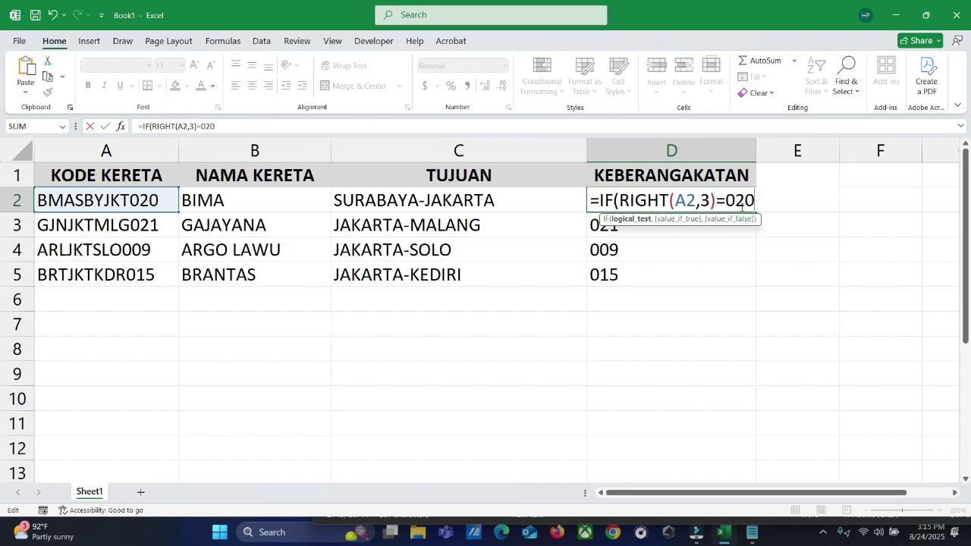
pyautogui.press('BackSpace')
pyautogui.press('BackSpace')
pyautogui.press('BackSpace')
pyautogui.write('"020",')
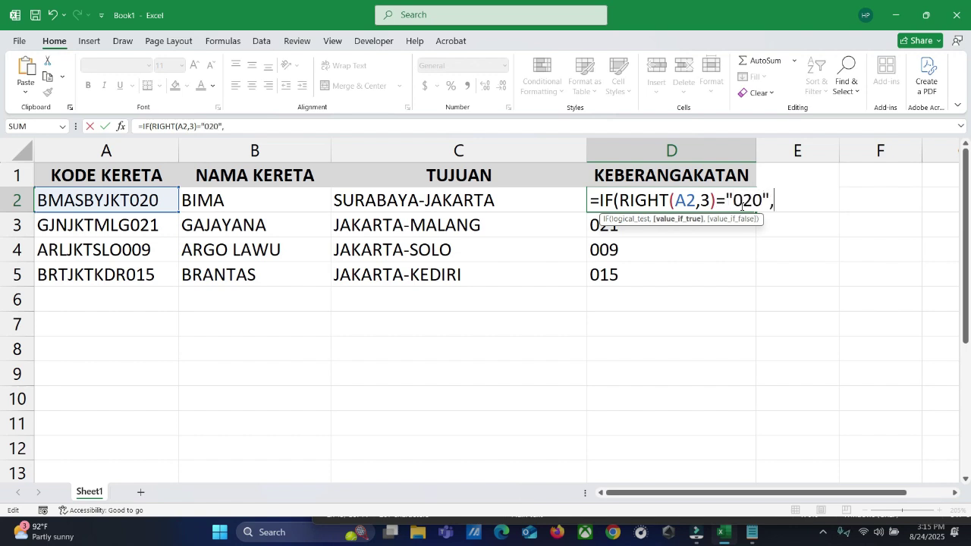
pyautogui.write('"20.00')
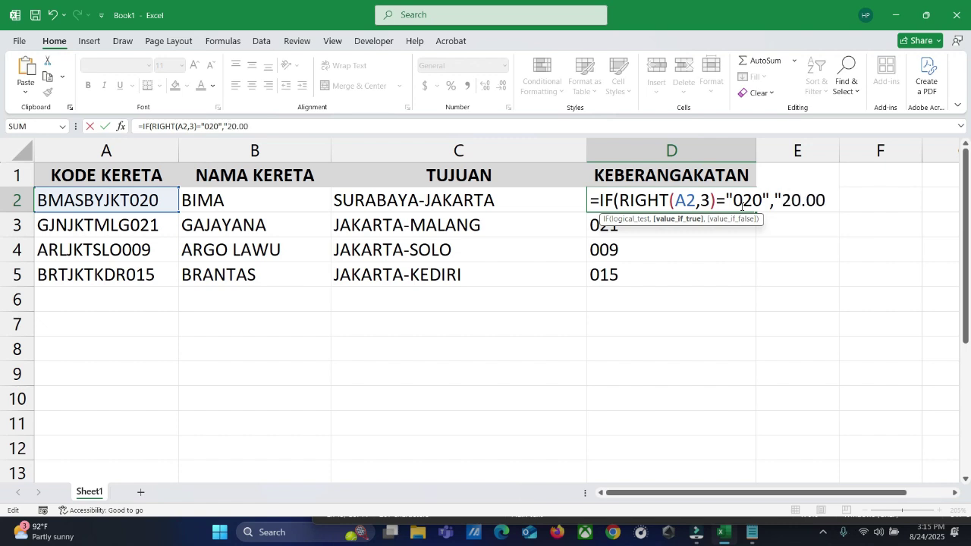
pyautogui.write('",')
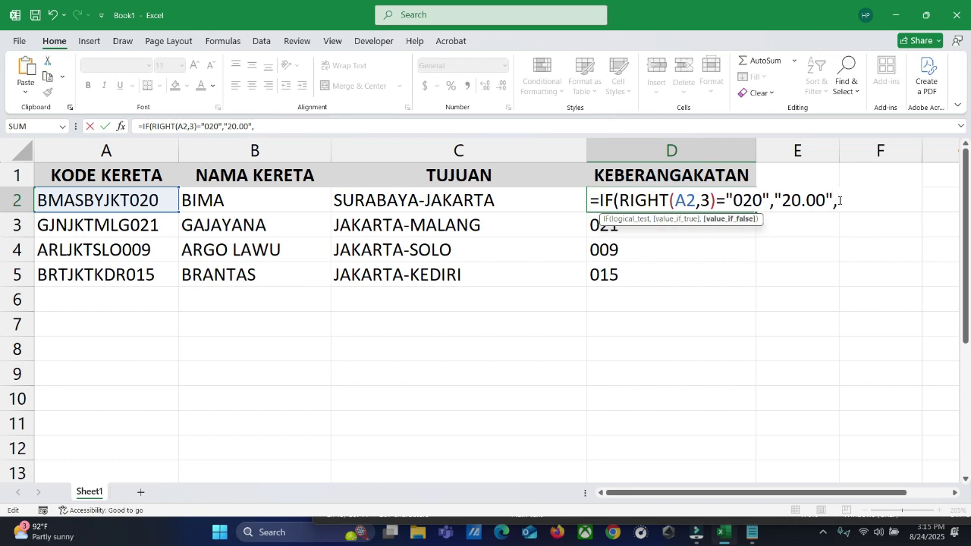
# Copy the IF segment of the D2 formula, append it as a second IF and set its tested code to "021"
pyautogui.moveTo(838, 201); pyautogui.dragTo(599, 201)
pyautogui.hotkey('ctrl', 'c')
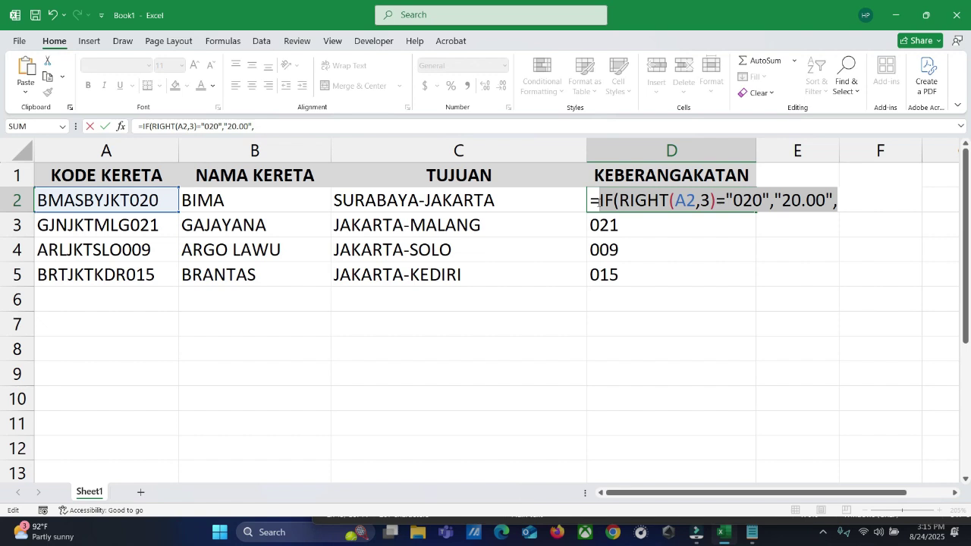
pyautogui.click(842, 200)
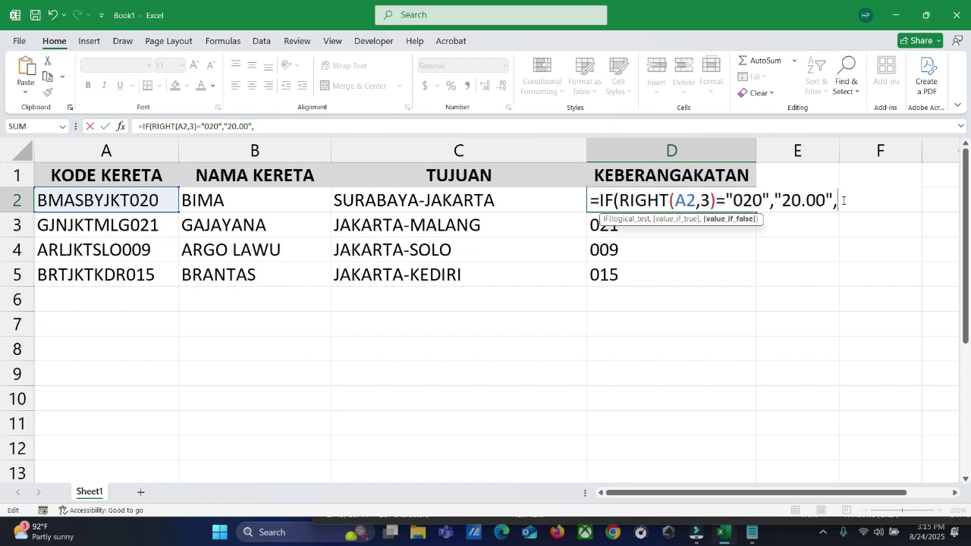
pyautogui.hotkey('ctrl', 'v')
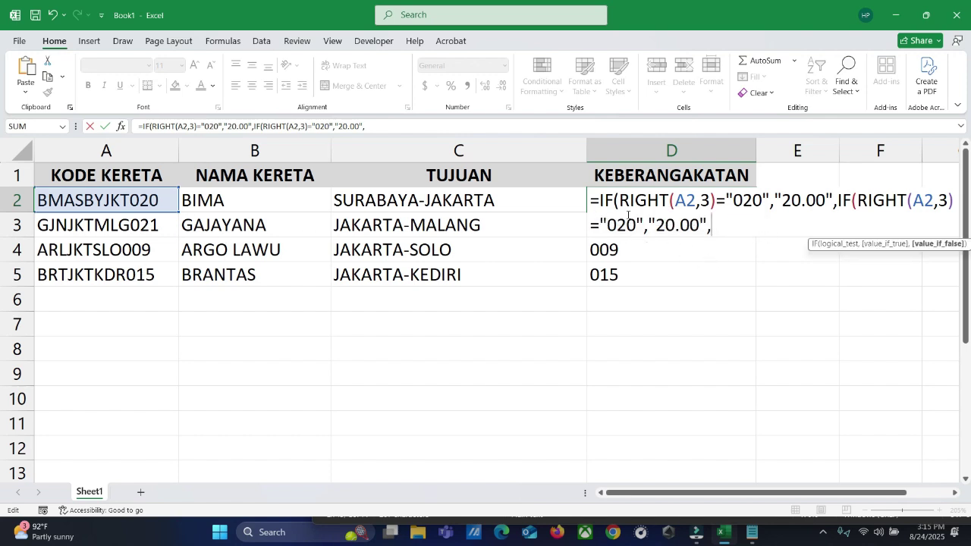
pyautogui.click(635, 222)
pyautogui.press('BackSpace')
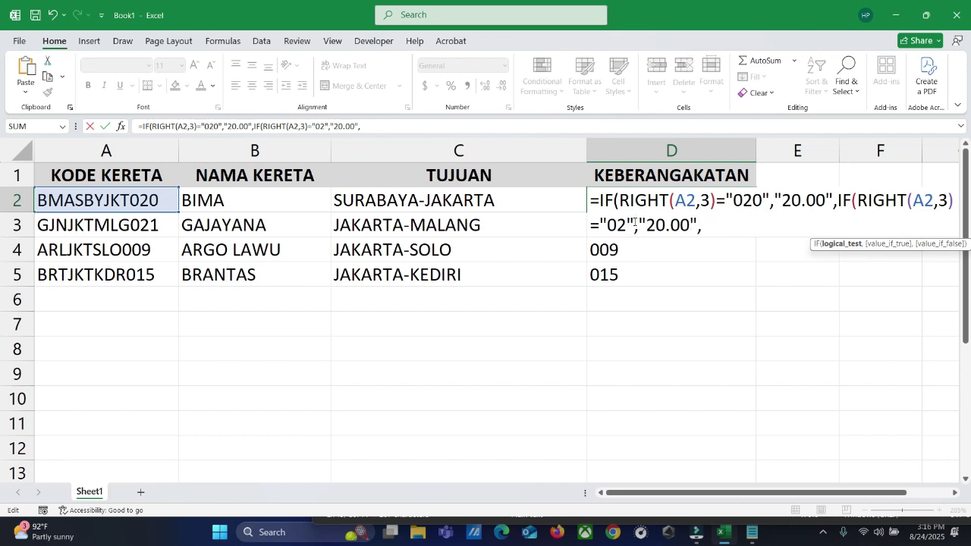
pyautogui.write('1')
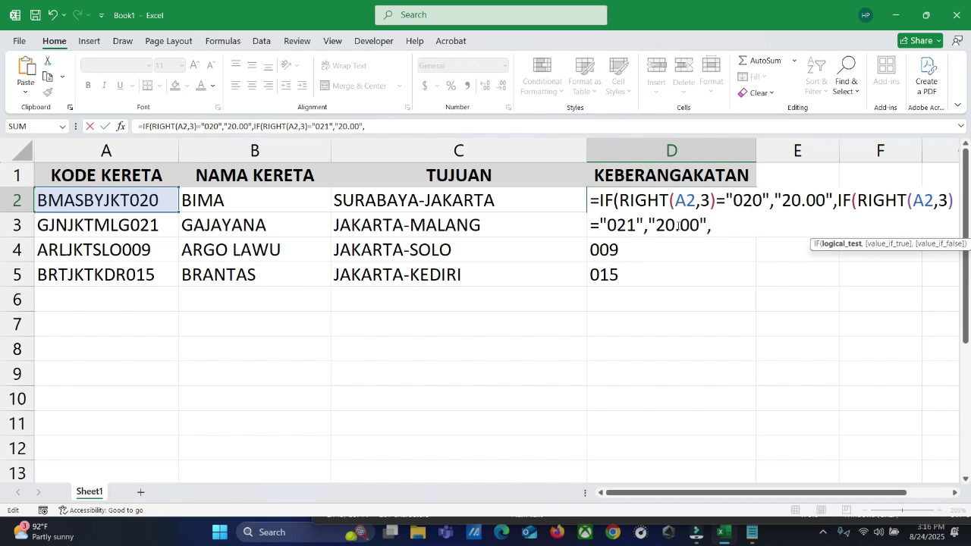
# Set the true value of the second IF in the D2 formula to "21.00"
pyautogui.click(674, 224)
pyautogui.press('BackSpace')
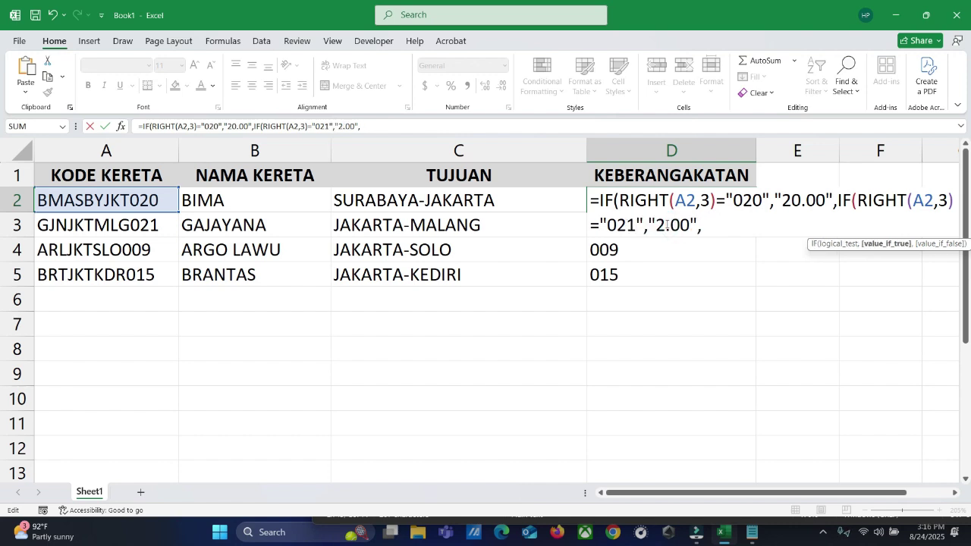
pyautogui.write('1')
# Append the copied IF segment to the D2 formula as a third IF and set its tested code to "009"
pyautogui.click(736, 225)
pyautogui.hotkey('ctrl', 'v')
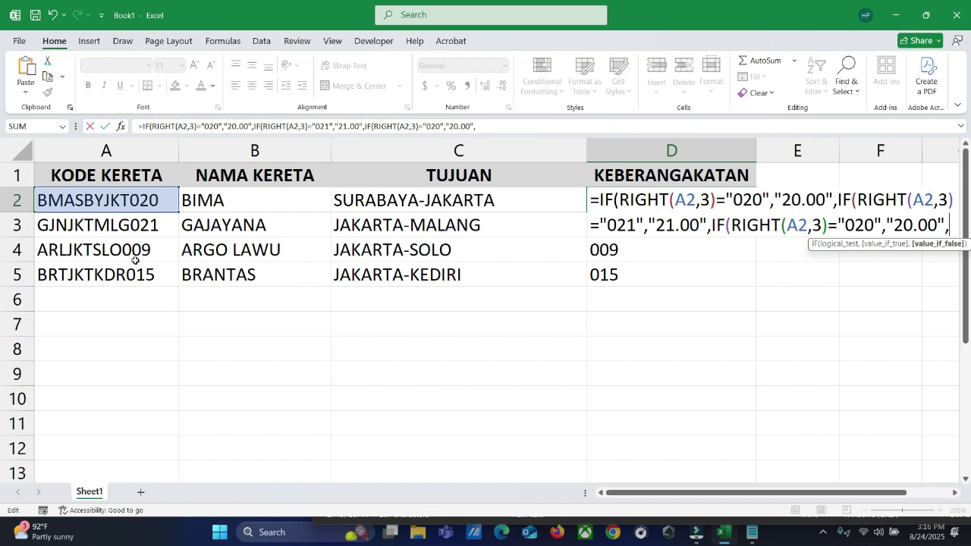
pyautogui.click(874, 223)
pyautogui.press('BackSpace')
pyautogui.press('BackSpace')
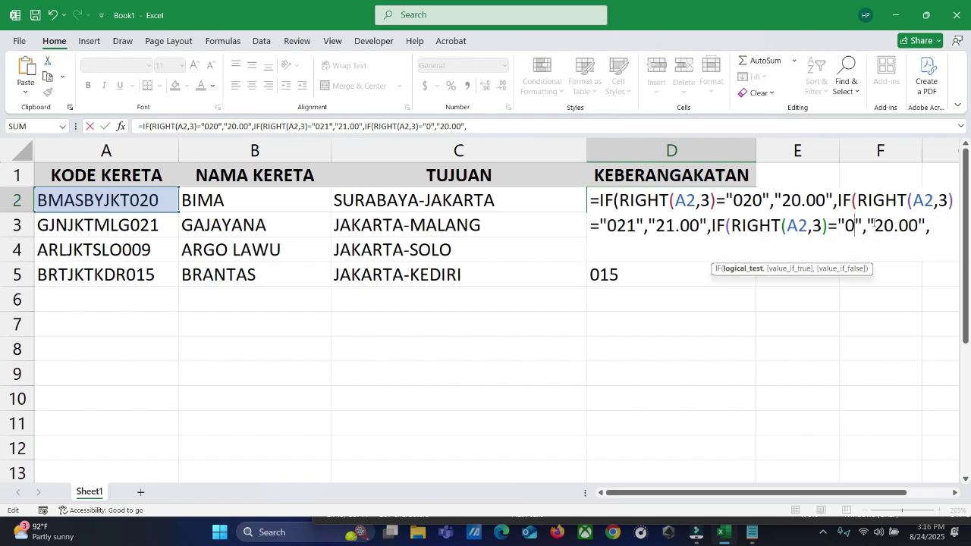
pyautogui.write('09')
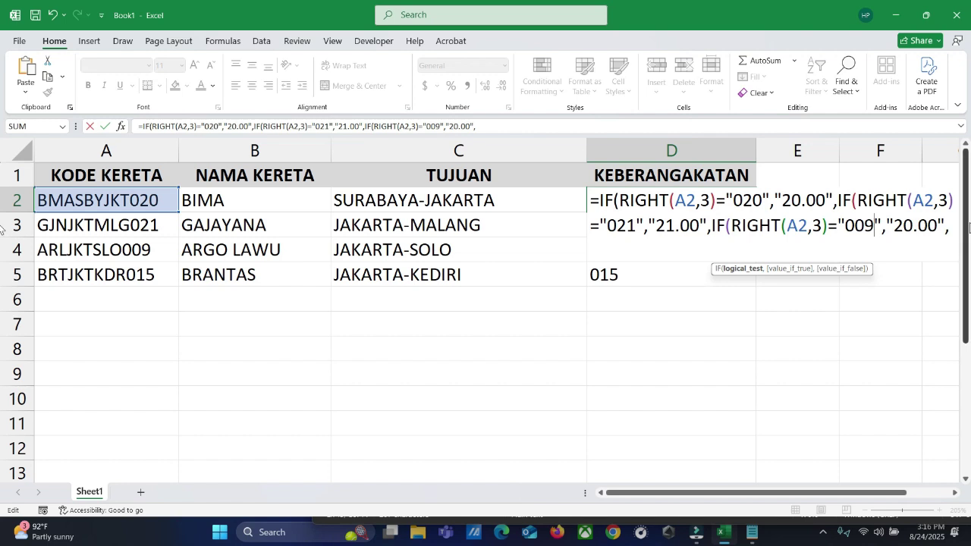
# Set the true value of the third IF in the D2 formula to "09.00"
pyautogui.click(912, 227)
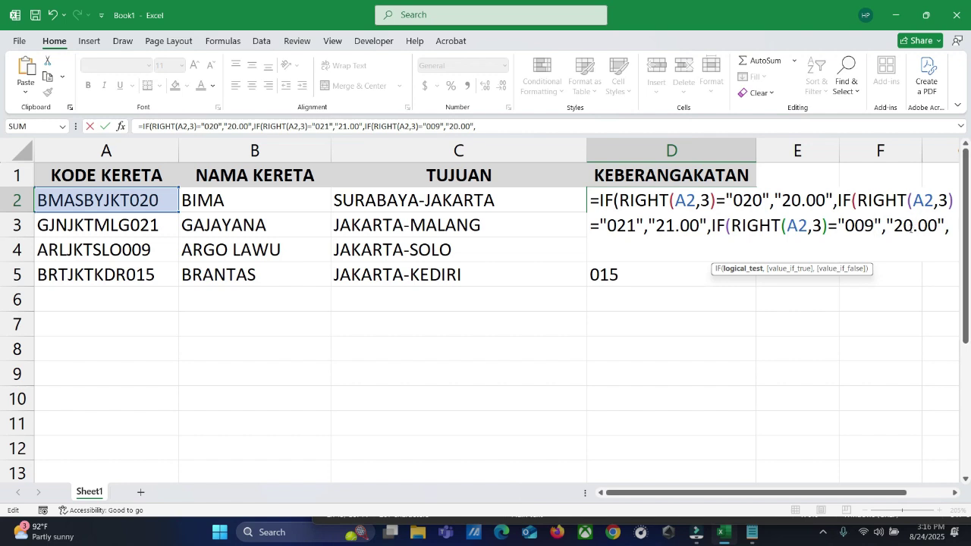
pyautogui.press('BackSpace')
pyautogui.press('BackSpace')
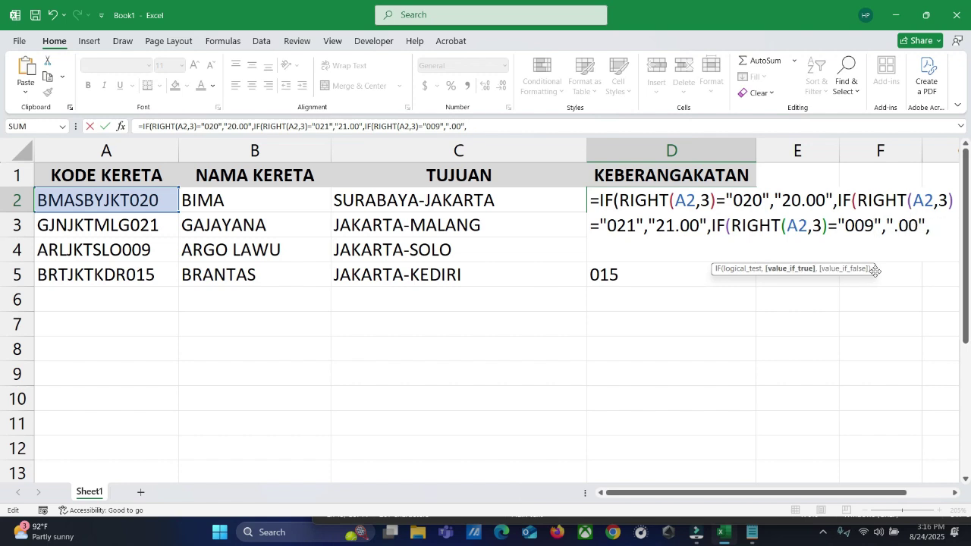
pyautogui.write('09')
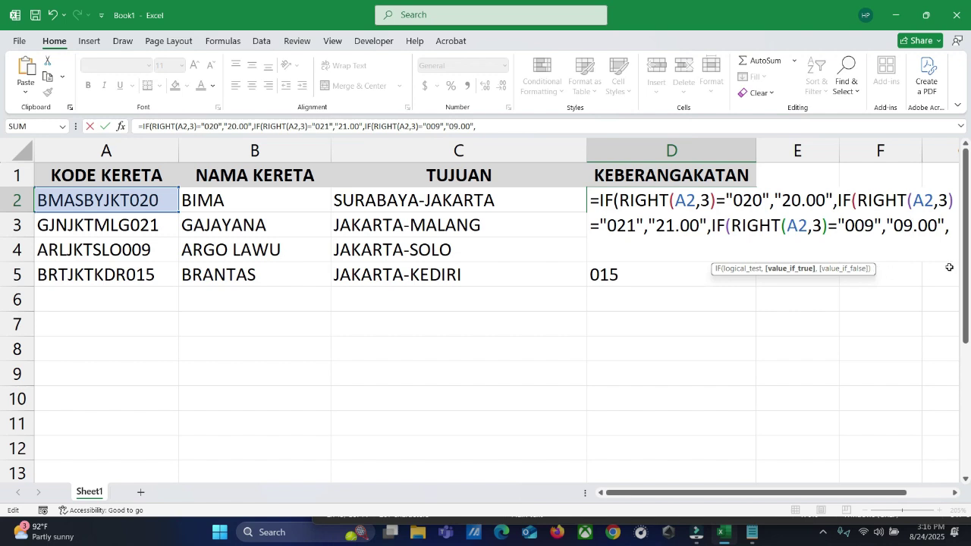
# Add "15.00" as the final false value of the D2 formula, close its parentheses and commit it
pyautogui.click(948, 227)
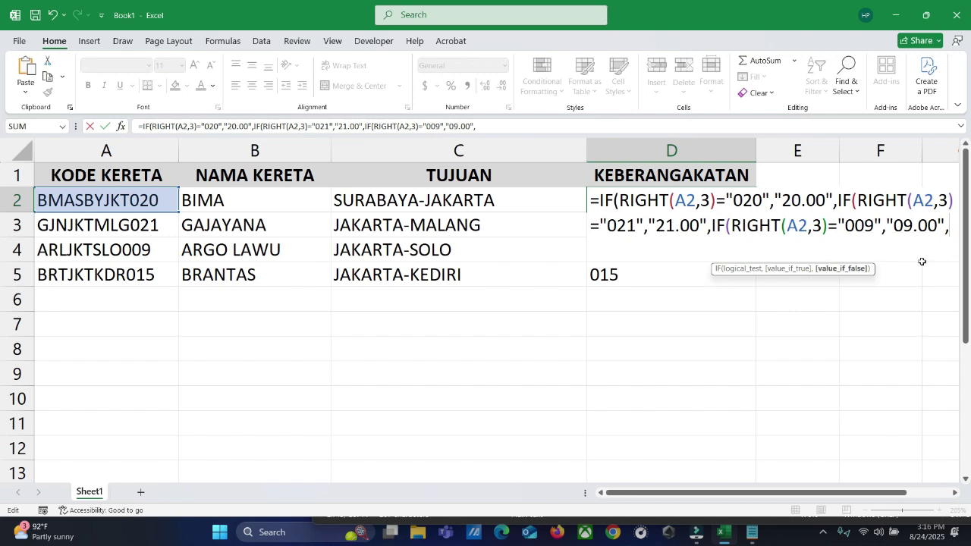
pyautogui.write('"15.00')
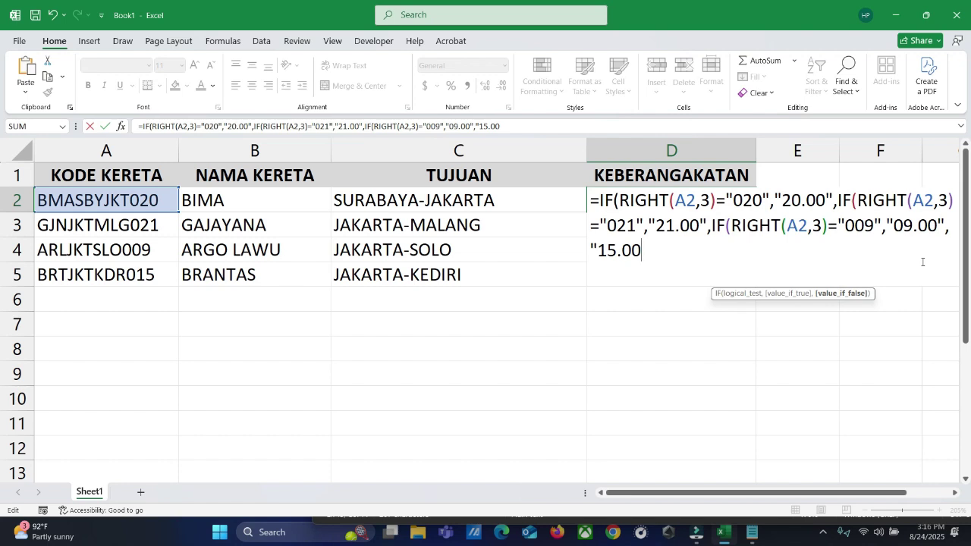
pyautogui.write('"))))')
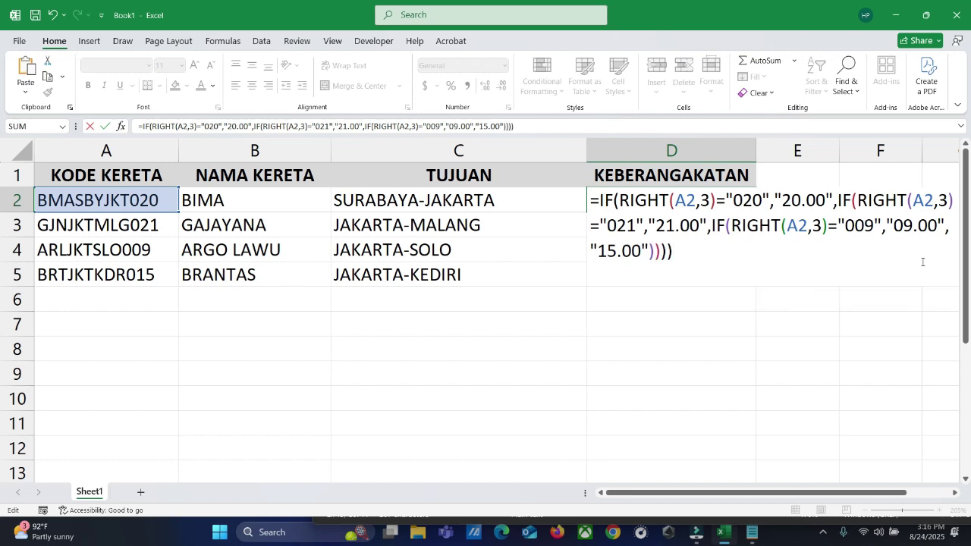
pyautogui.press('Return')
pyautogui.press('Return')
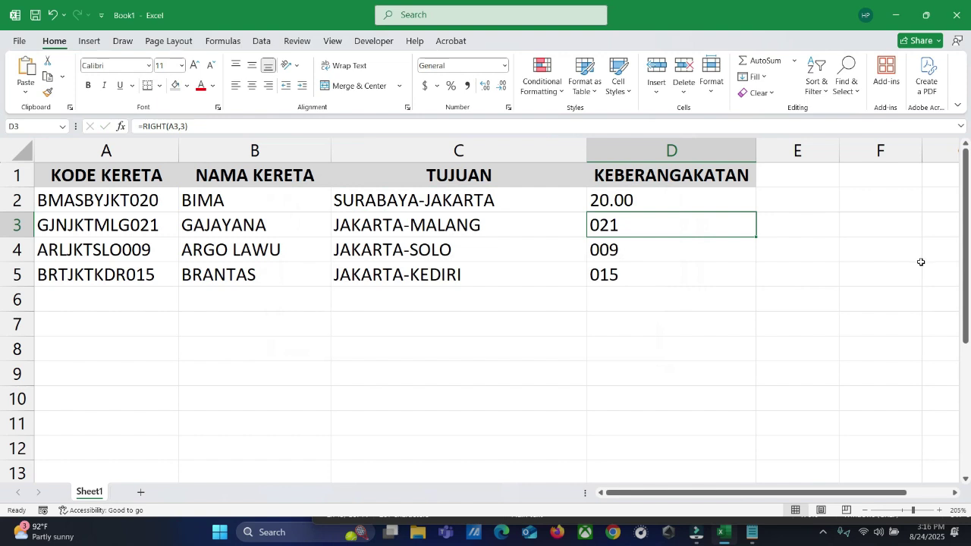
# Fill the D2 formula down the KEBERANGKATAN column to D5 and check the first and last cells
pyautogui.click(710, 199)
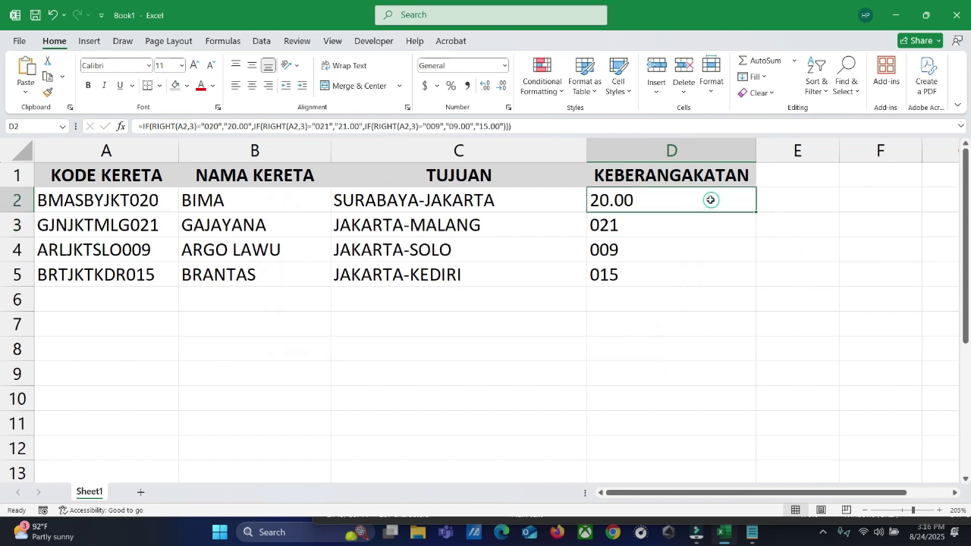
pyautogui.moveTo(755, 212); pyautogui.dragTo(752, 280)
pyautogui.click(669, 203)
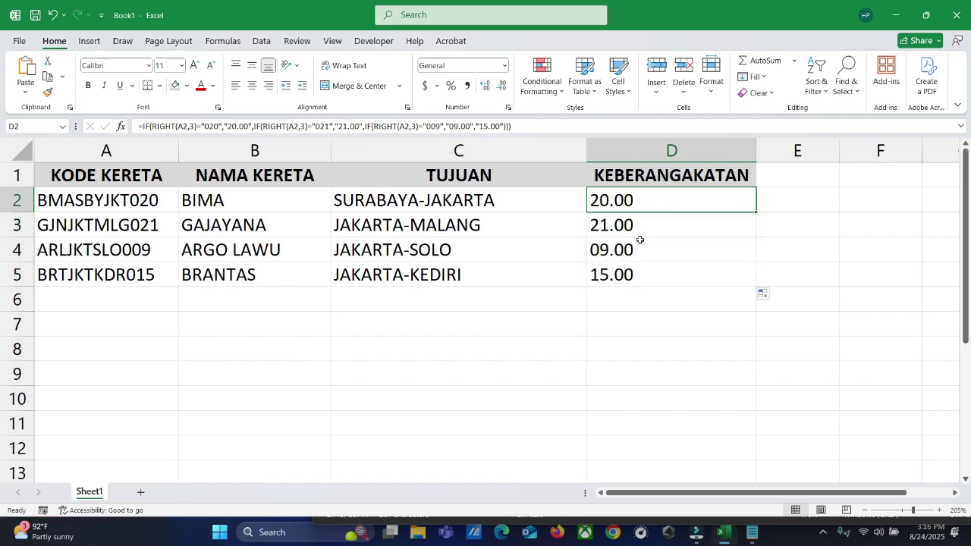
pyautogui.click(642, 281)
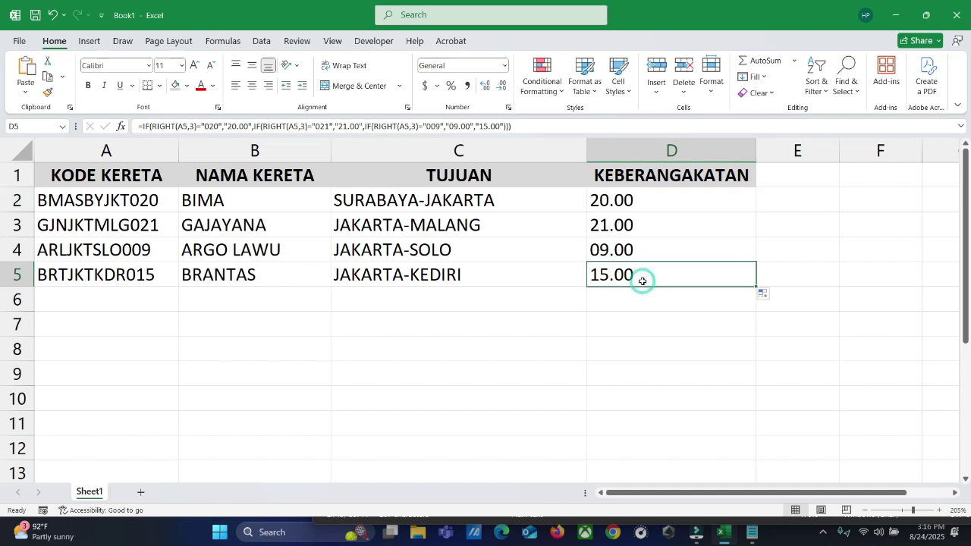
# Center the departure times in D2:D5 horizontally
pyautogui.moveTo(657, 205); pyautogui.dragTo(650, 276)
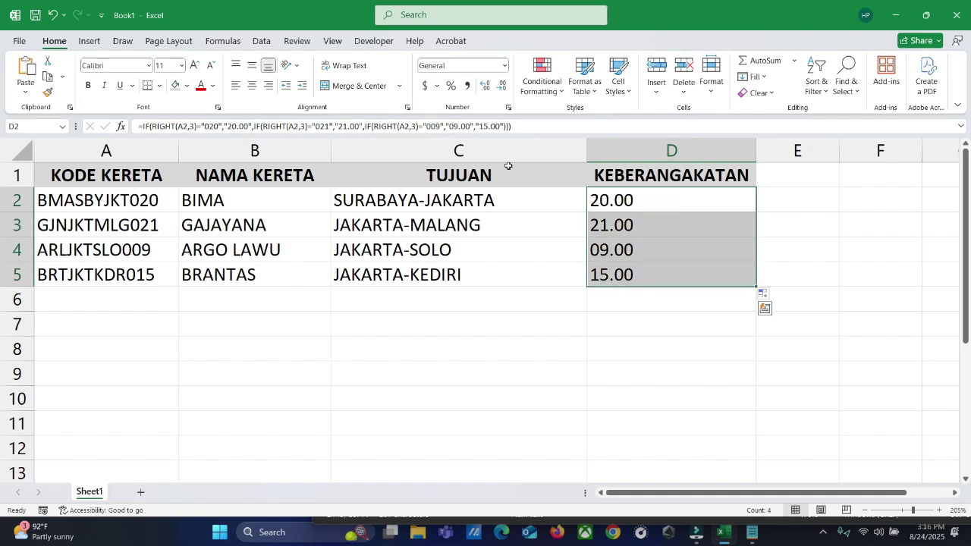
pyautogui.click(252, 85)
pyautogui.click(628, 227)
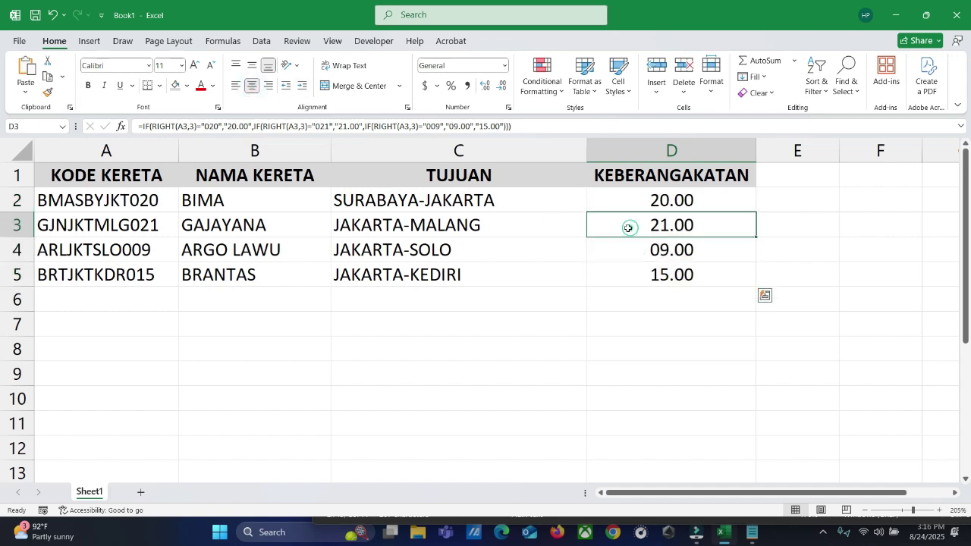